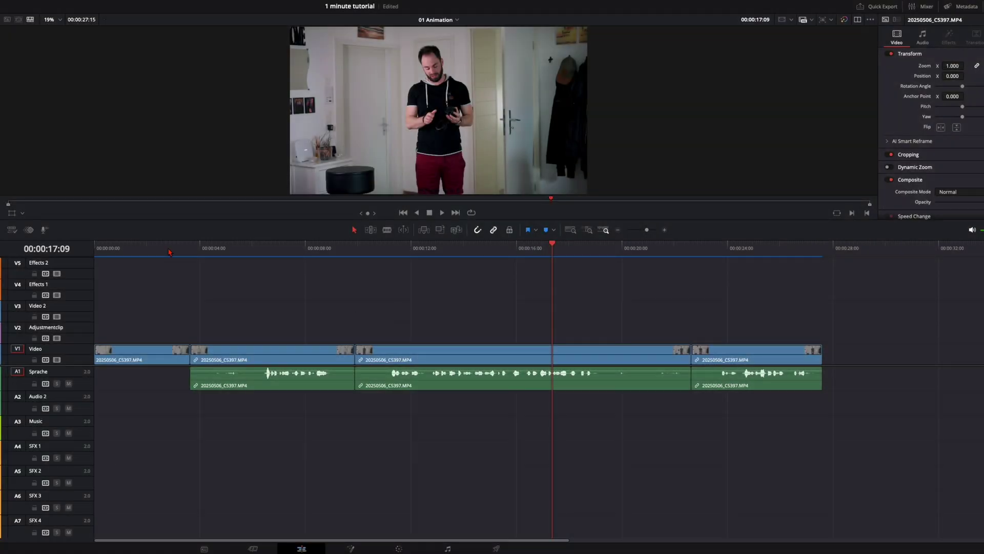
Step: Zoom into the timeline start and park the playhead at 00:00:01:22, where the man starts moving
mouse_move(95, 252)
mouse_down()
mouse_move(147, 252)
mouse_move(111, 258)
mouse_up()
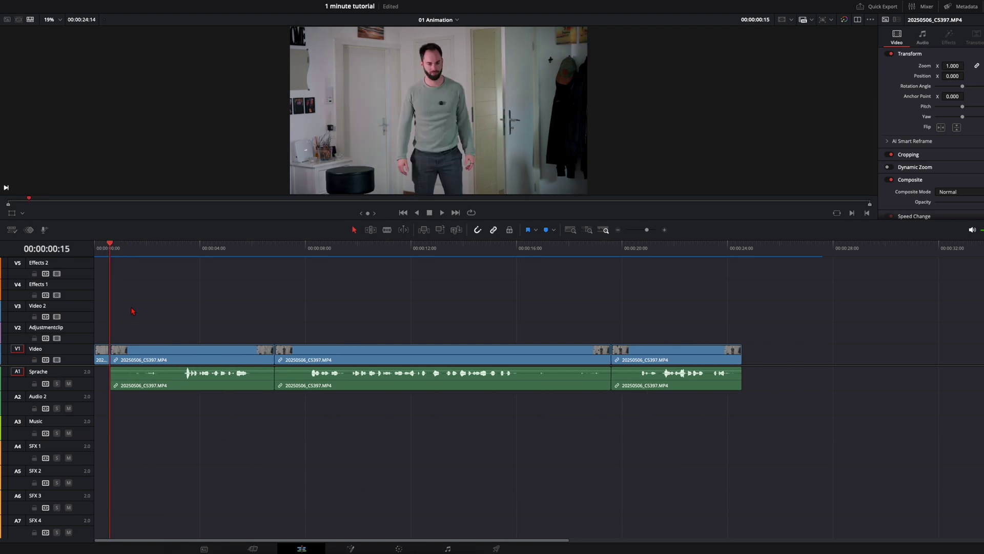
click(106, 251)
scroll(96, 252, up, 3)
click(111, 250)
drag(110, 249, 260, 253)
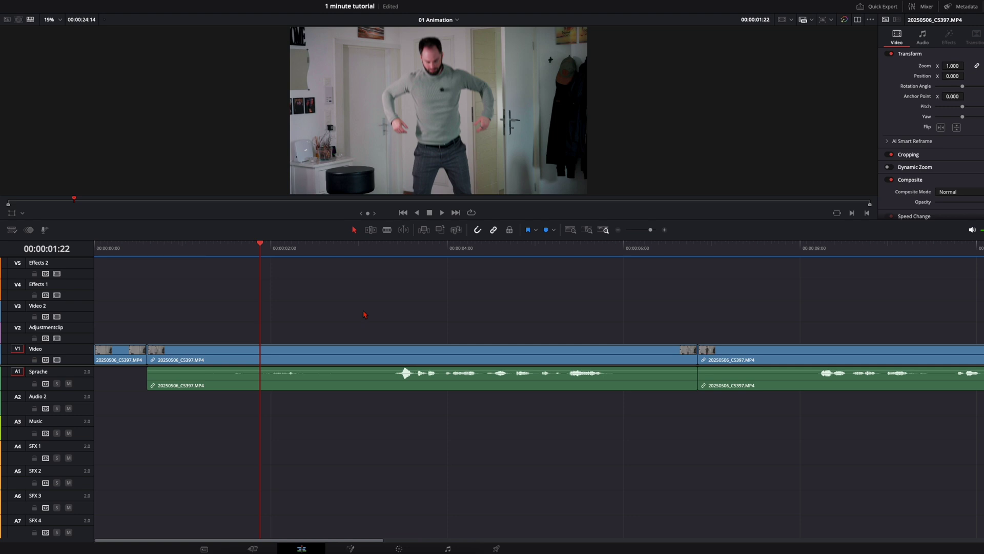
Step: Ripple-trim the idle footage before the first motion and replay the opening
key(shift+[)
key(Home)
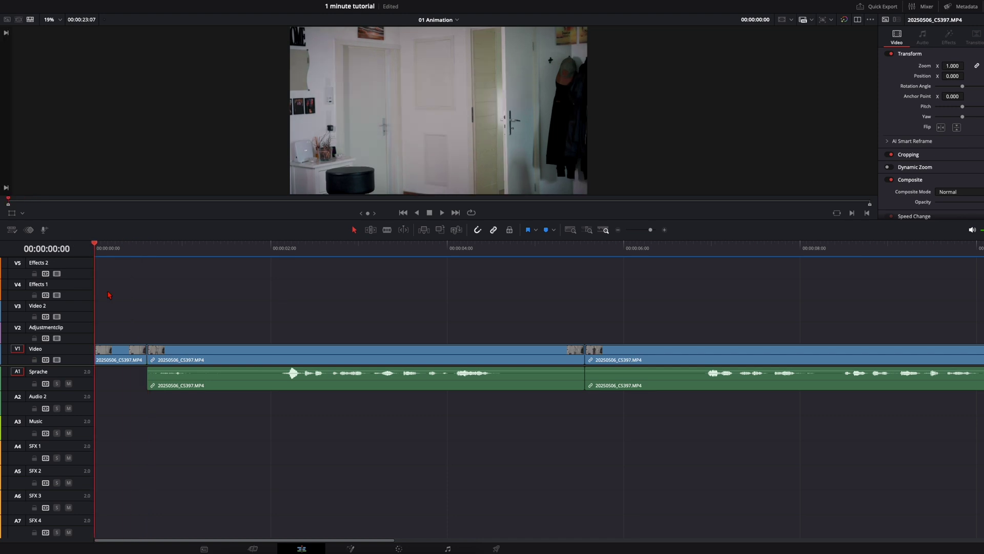
key(space)
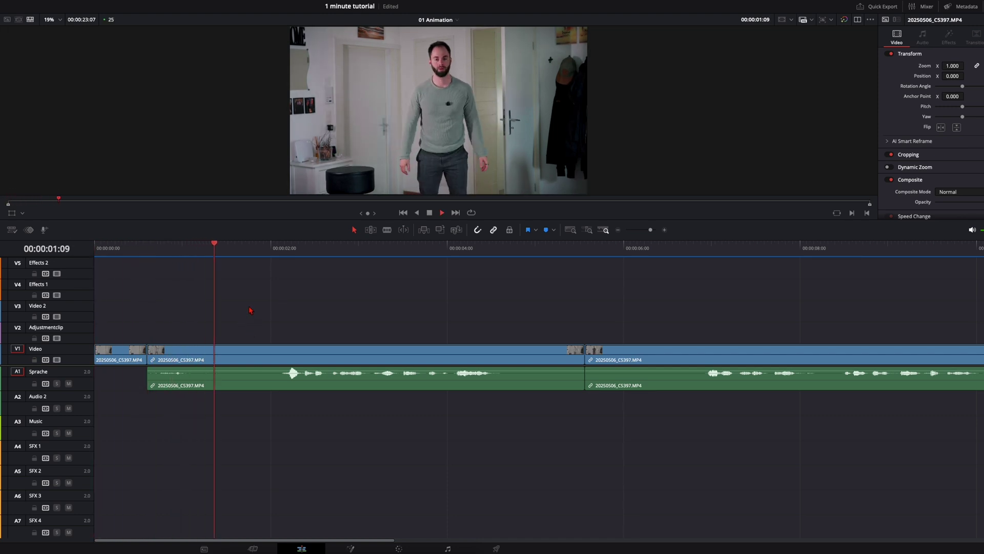
key(Home)
key(space)
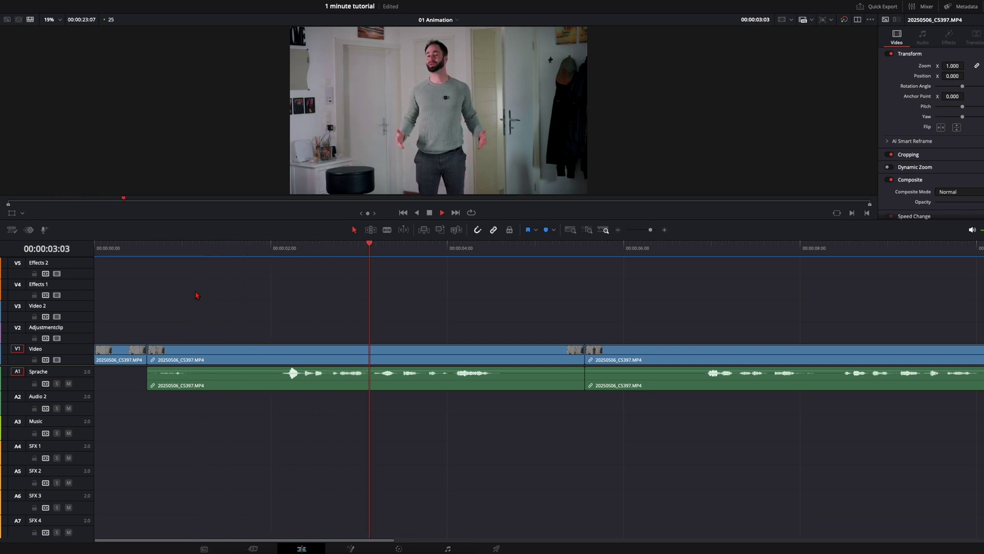
key(space)
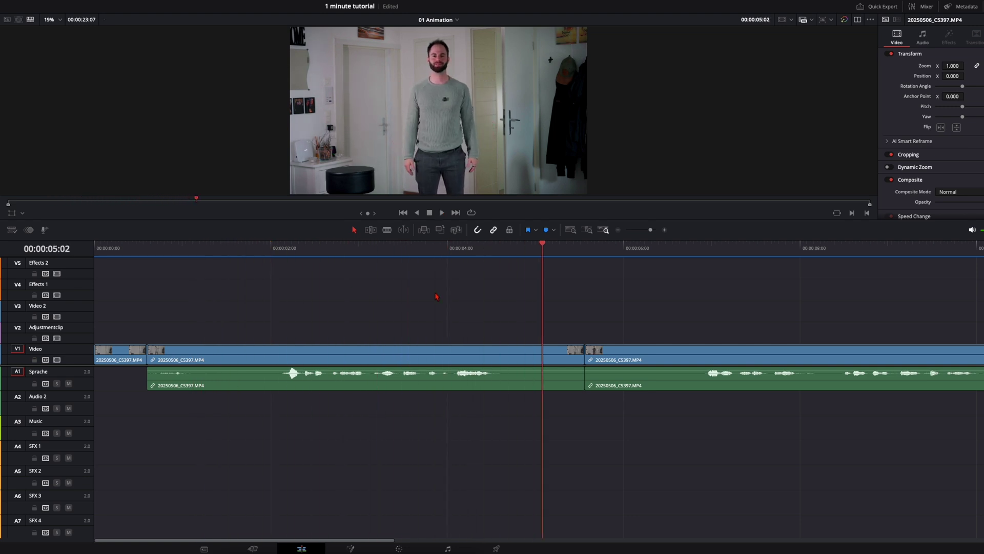
Step: Find where the first throw ends and ripple-trim the first clip's end there
scroll(518, 304, right, 2)
drag(272, 251, 312, 253)
key(space)
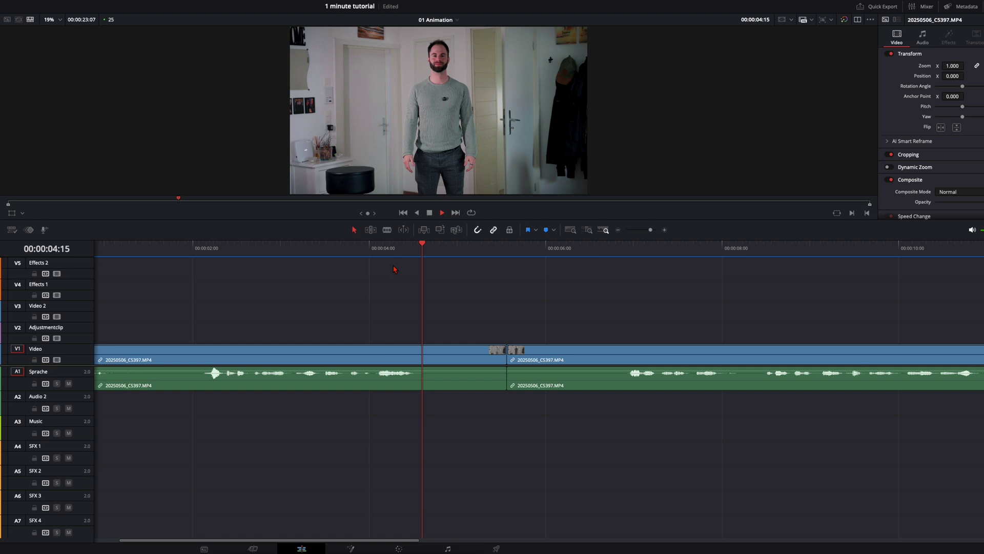
key(space)
mouse_move(405, 252)
mouse_down()
mouse_move(393, 252)
mouse_move(412, 252)
mouse_up()
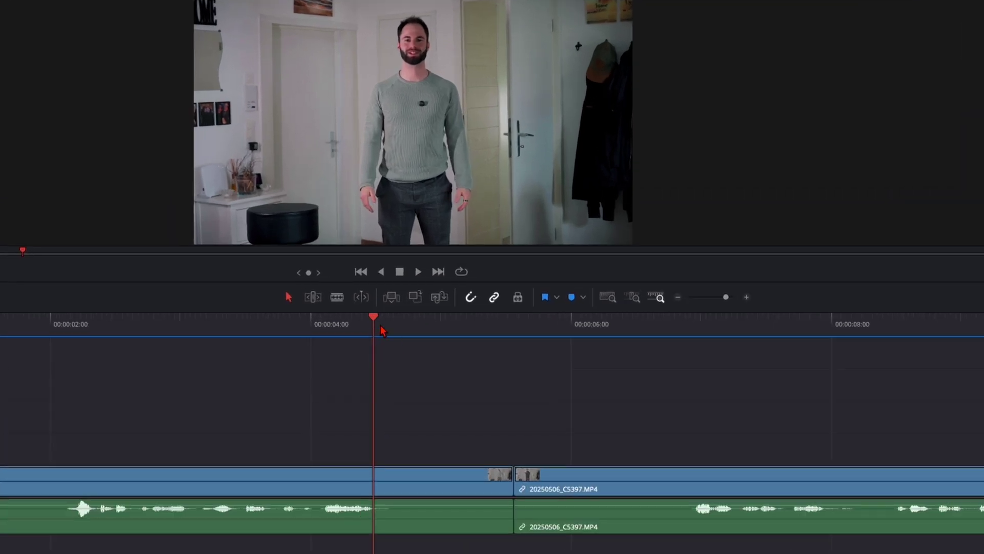
drag(374, 321, 443, 324)
key(ctrl+shift+])
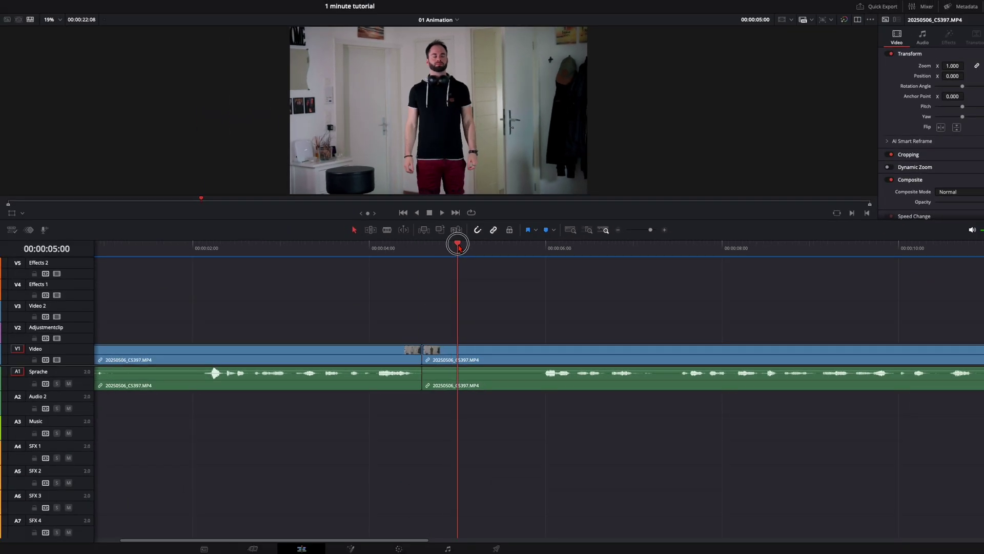
key(space)
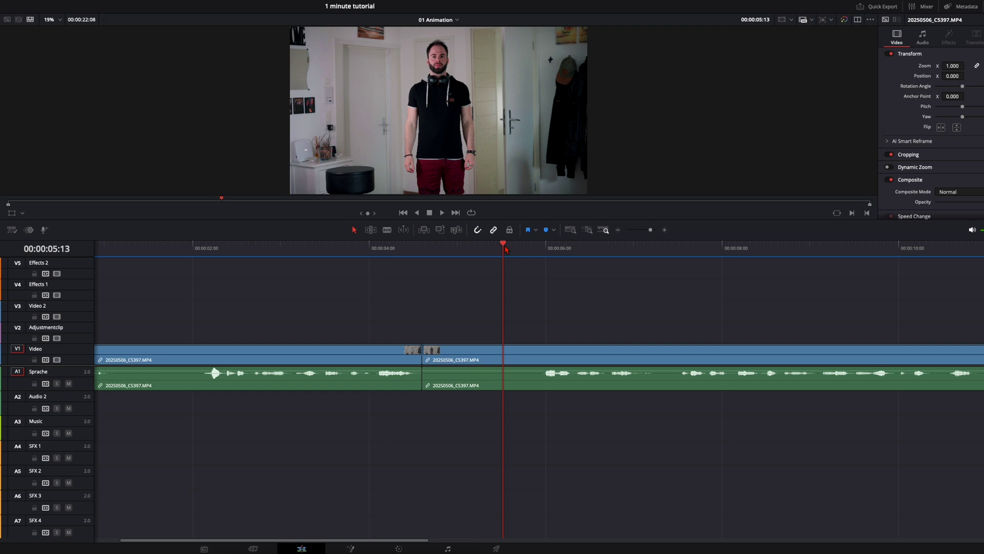
key(space)
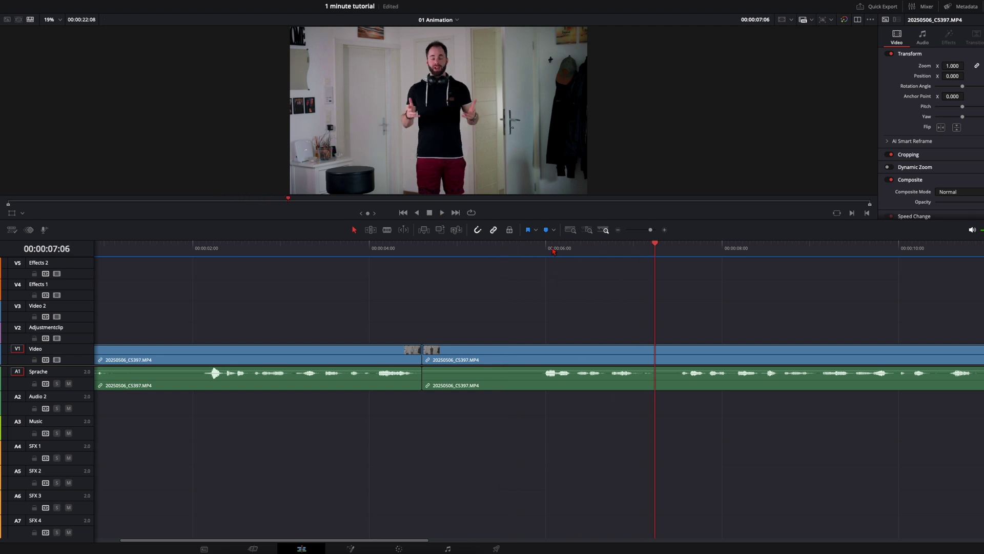
Step: Ripple-trim the second clip's idle start and play back the joined clips
drag(553, 251, 538, 252)
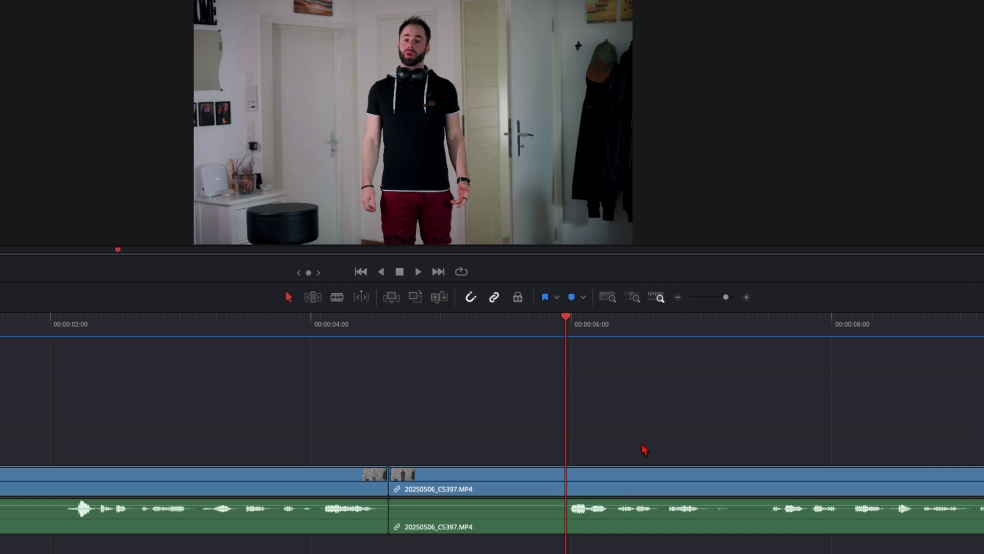
key(ctrl+shift+bracketleft)
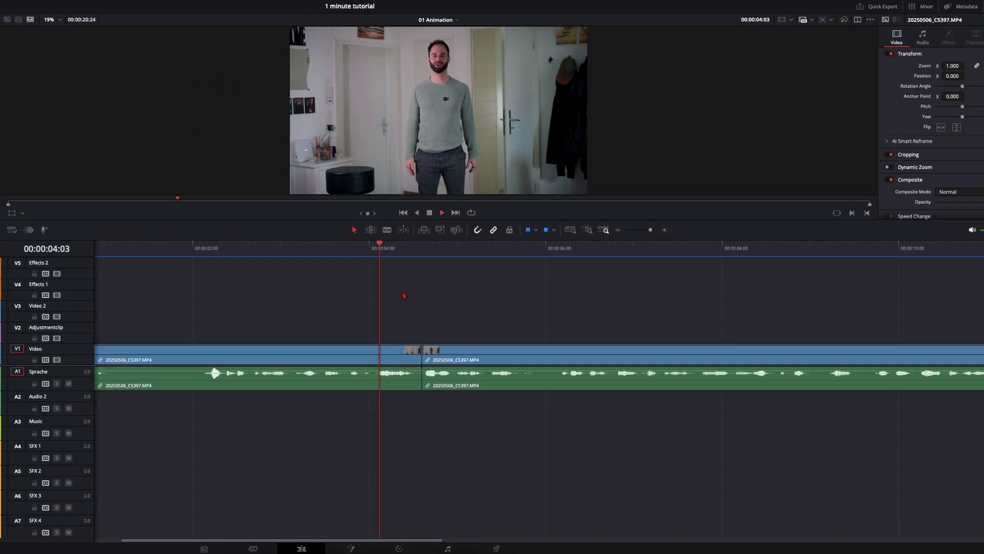
key(space)
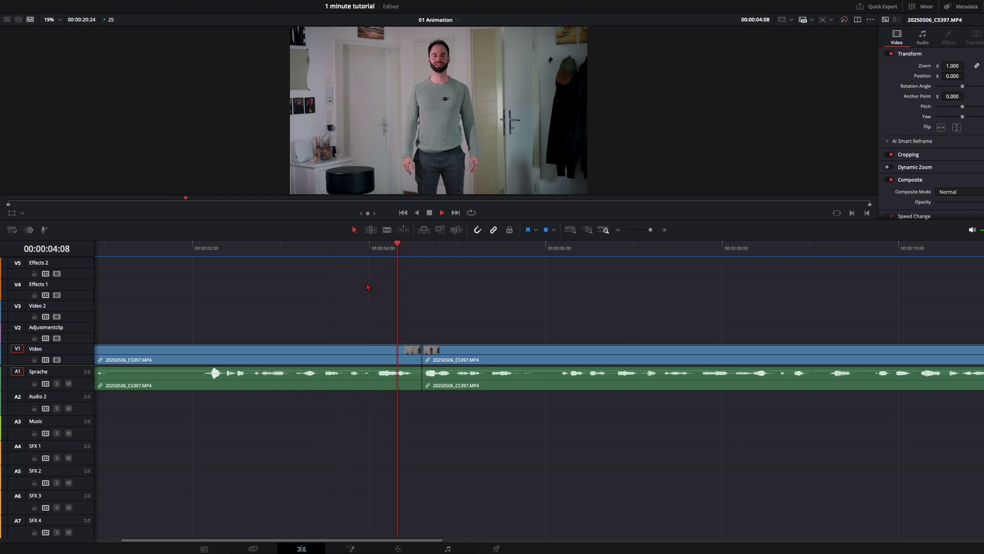
Step: Move the second clip one frame later and extend its head to close the gap
key(space)
scroll(469, 373, up, 2)
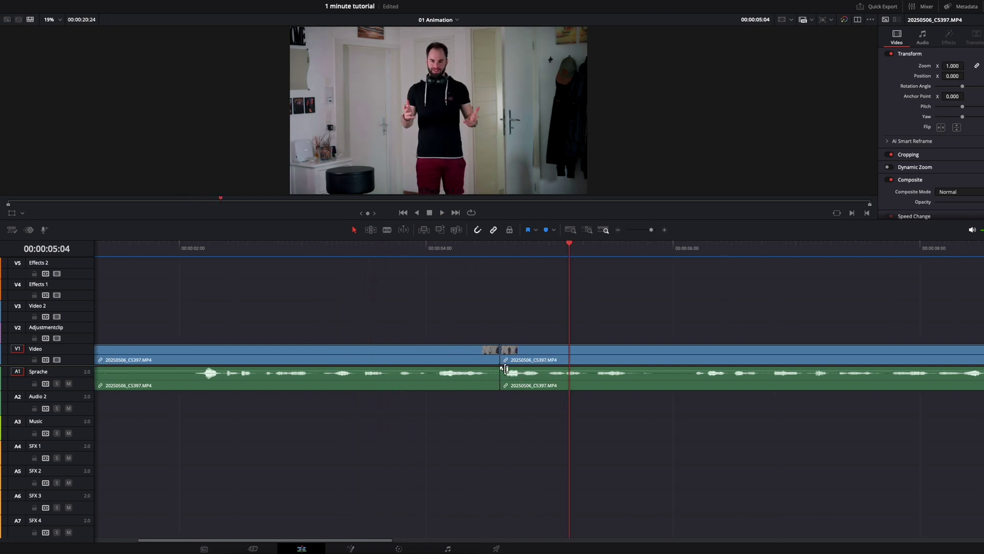
click(537, 384)
drag(527, 383, 531, 384)
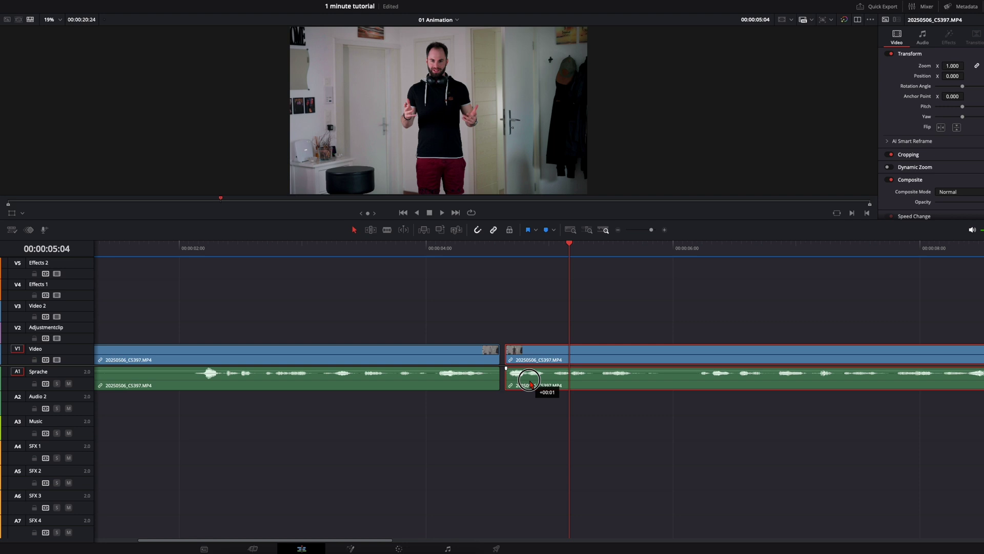
drag(510, 352, 506, 353)
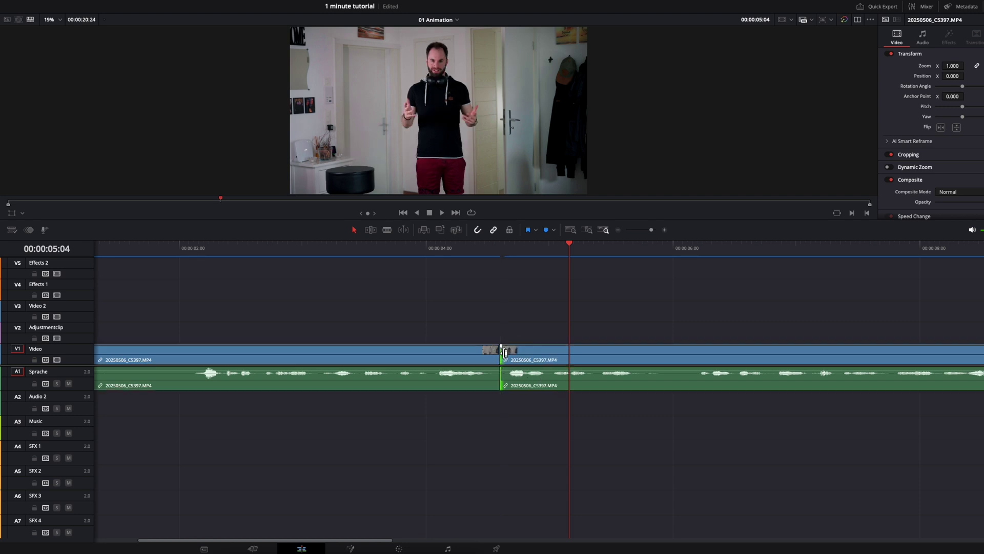
Step: Play and scrub across the adjusted cut to check the frames on both sides
click(373, 248)
key(space)
key(space)
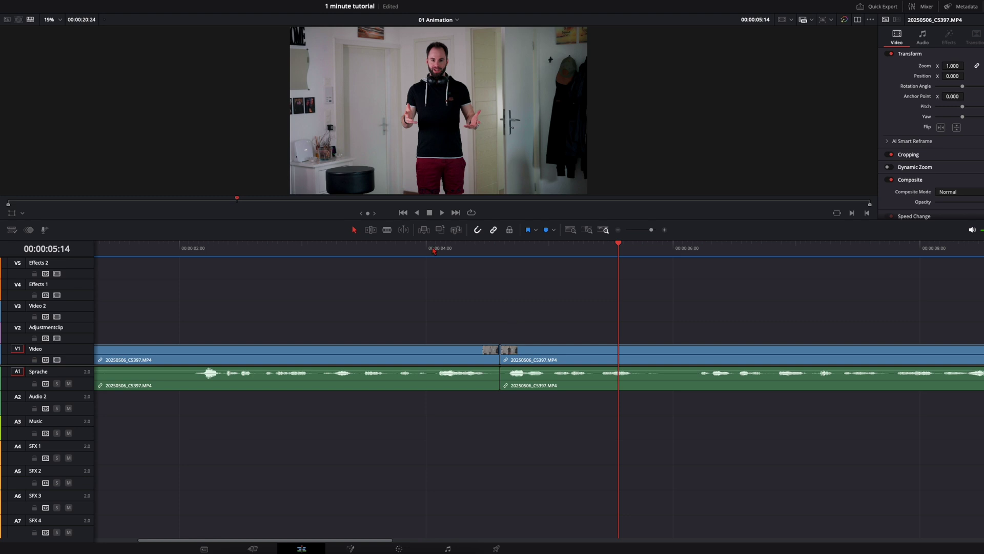
key(space)
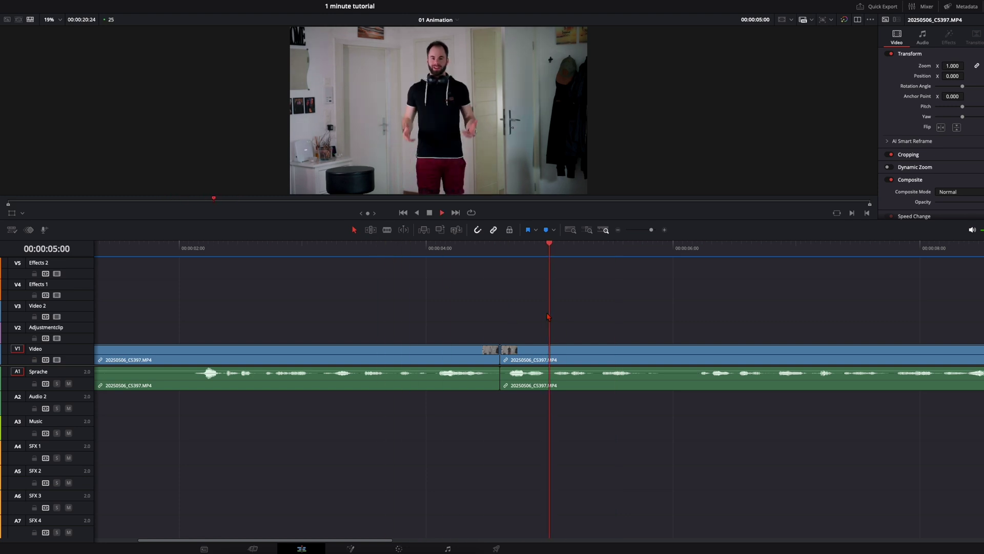
key(space)
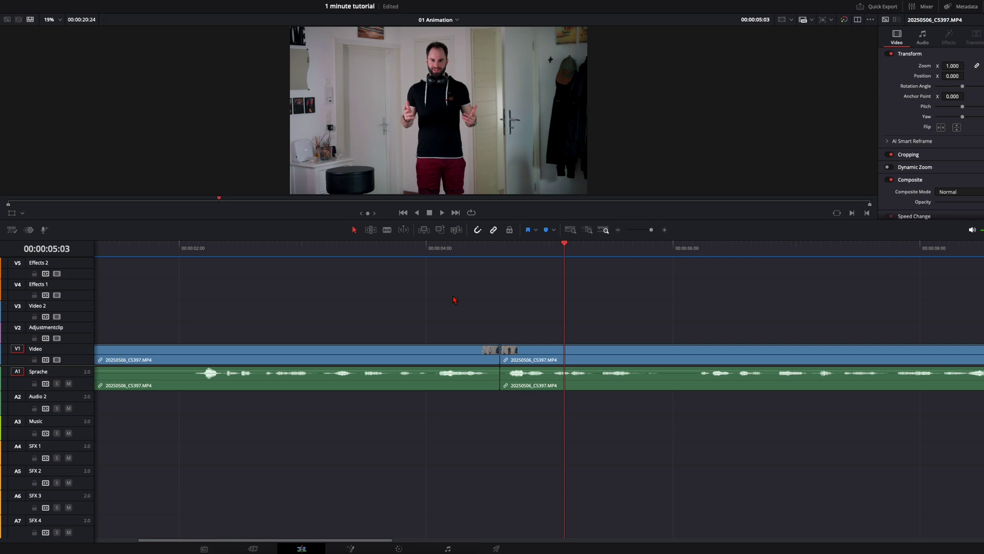
drag(462, 252, 492, 253)
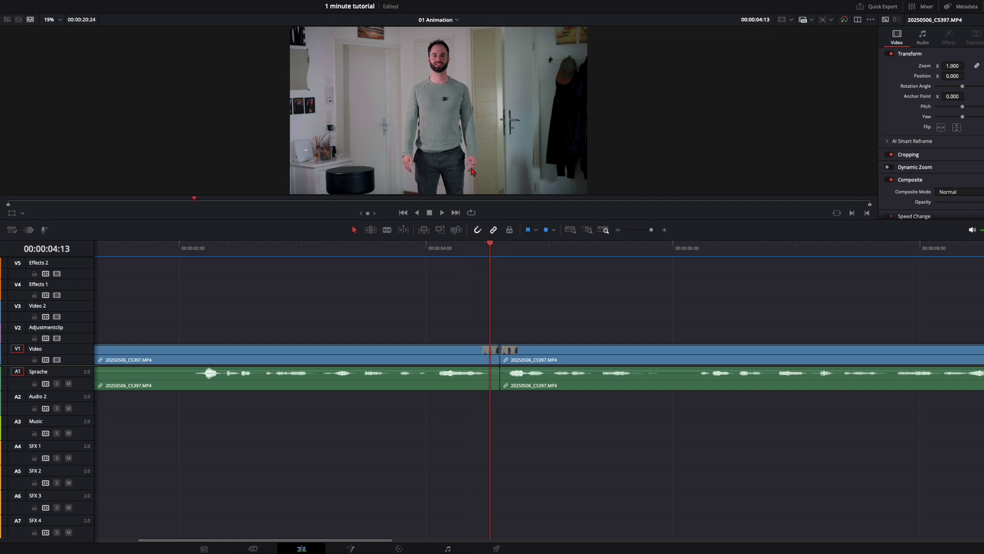
drag(493, 255, 497, 254)
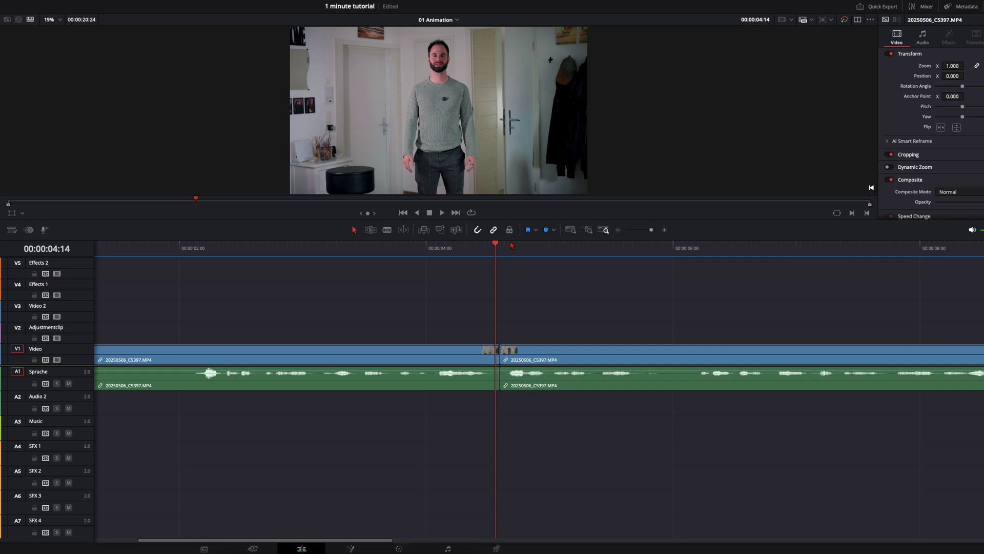
mouse_move(505, 248)
mouse_down()
mouse_move(490, 249)
mouse_move(521, 243)
mouse_move(478, 252)
mouse_move(520, 249)
mouse_up()
Step: Scroll the timeline to the next throw around 00:00:11:10
scroll(503, 322, down, 2)
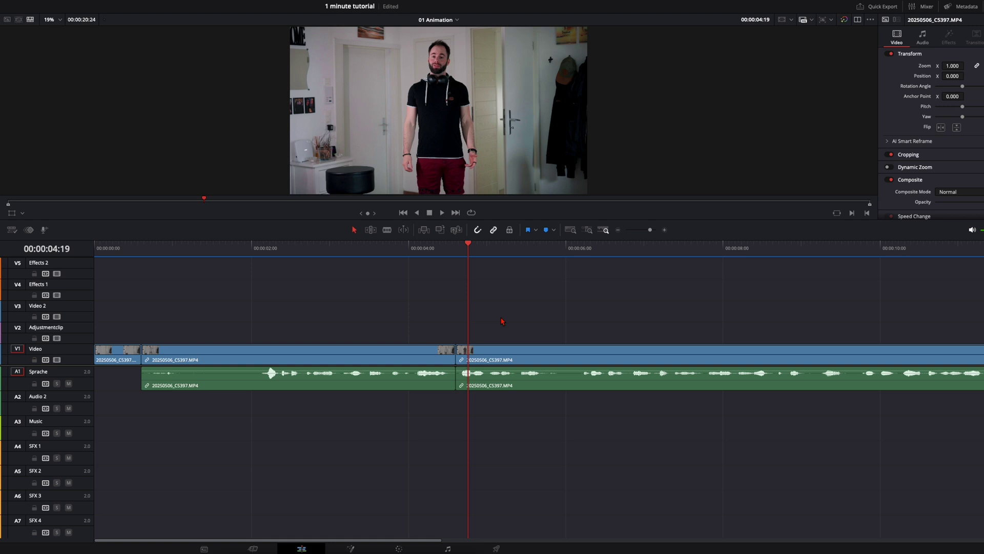
scroll(502, 321, right, 3)
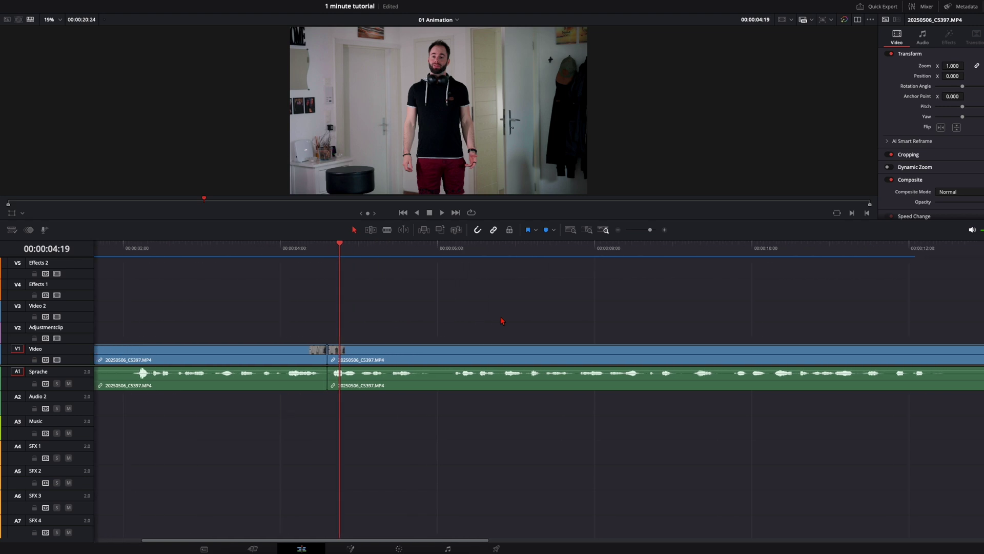
scroll(502, 321, right, 2)
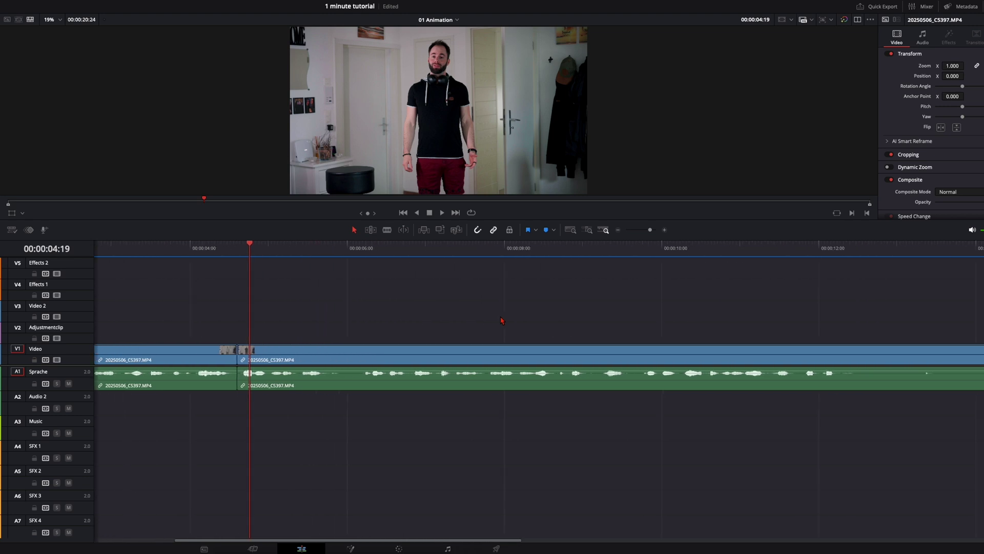
scroll(502, 321, right, 3)
scroll(502, 320, right, 4)
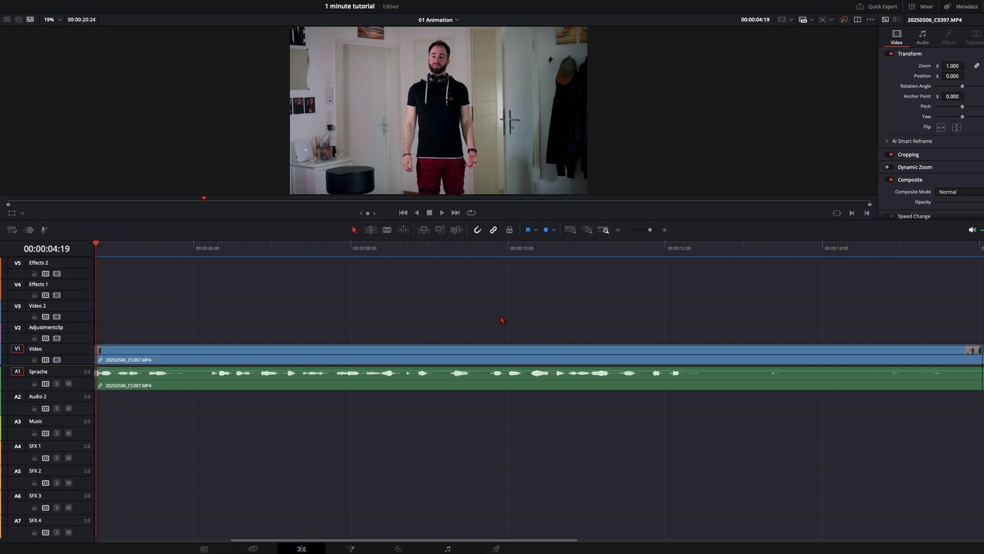
click(482, 252)
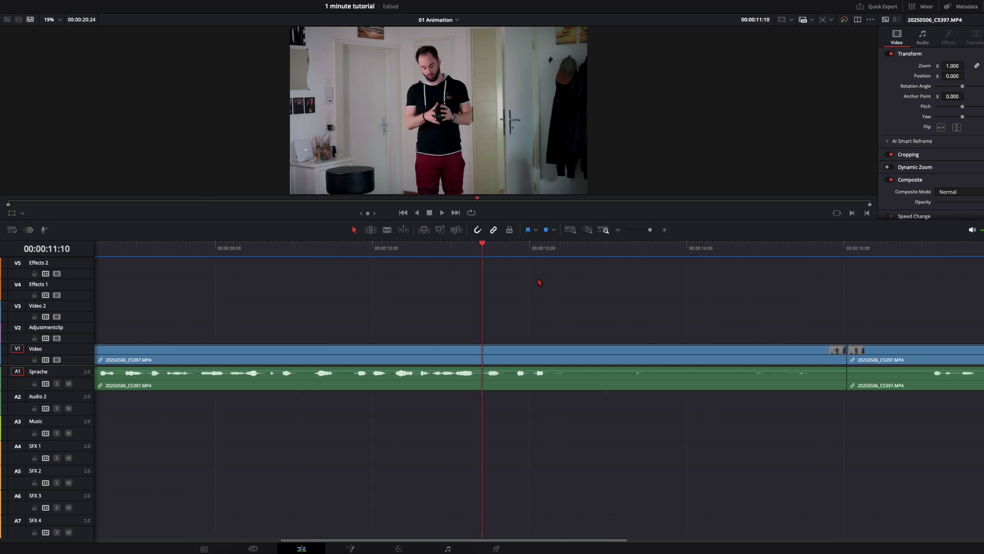
Step: Find the throw's release frame and split the clip there with Ctrl+B
key(space)
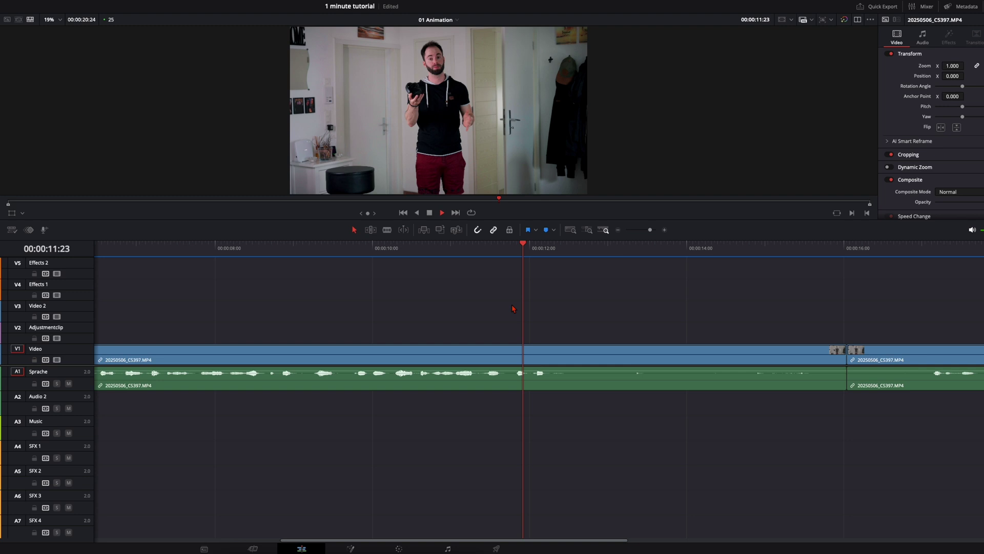
key(space)
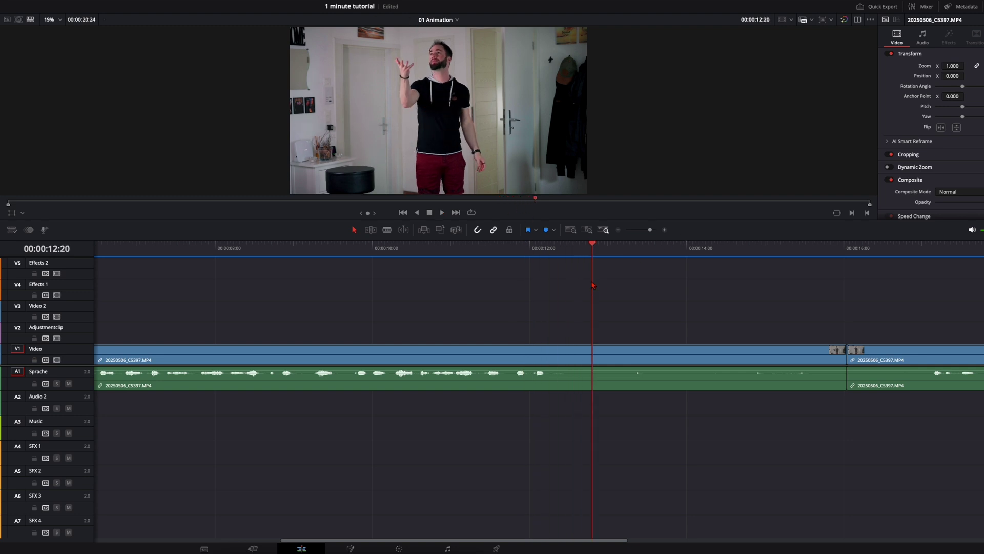
mouse_move(585, 247)
mouse_down()
mouse_move(528, 247)
mouse_move(580, 248)
mouse_up()
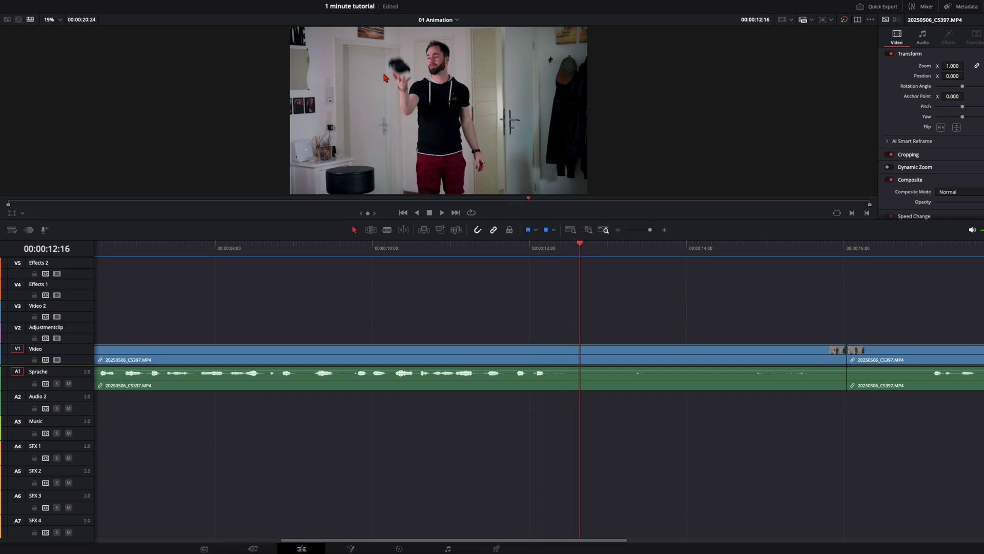
key(Right)
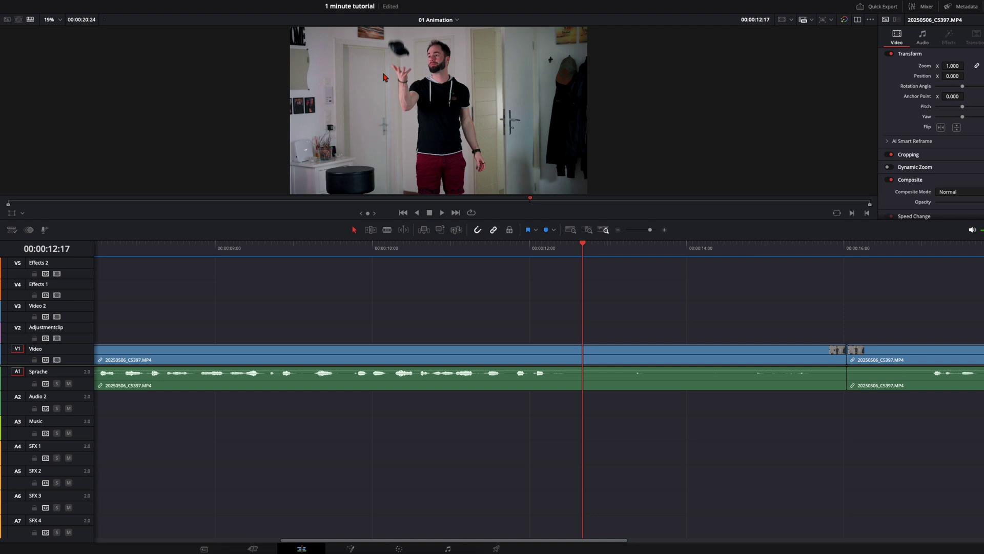
key(Left)
key(Left)
key(Left)
key(Right)
key(Right)
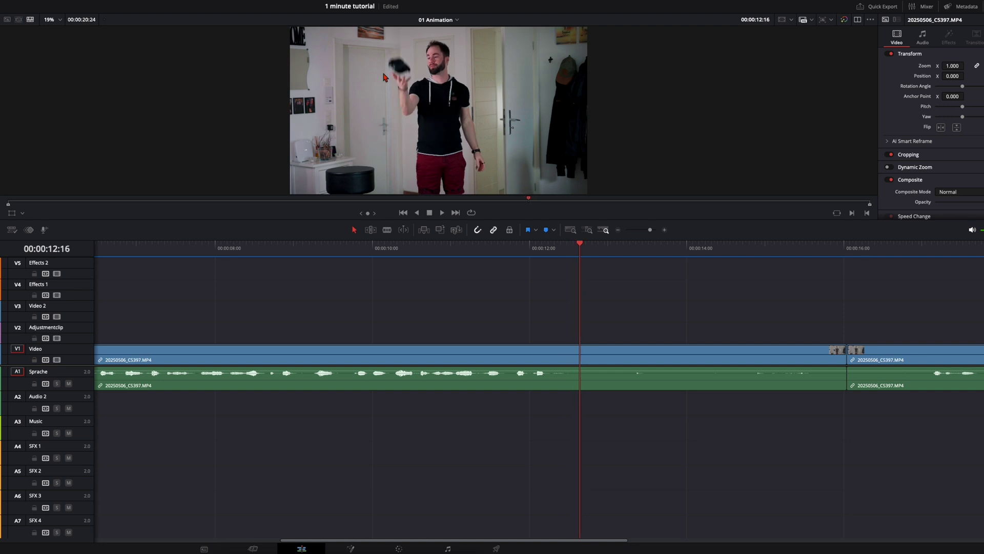
key(Right)
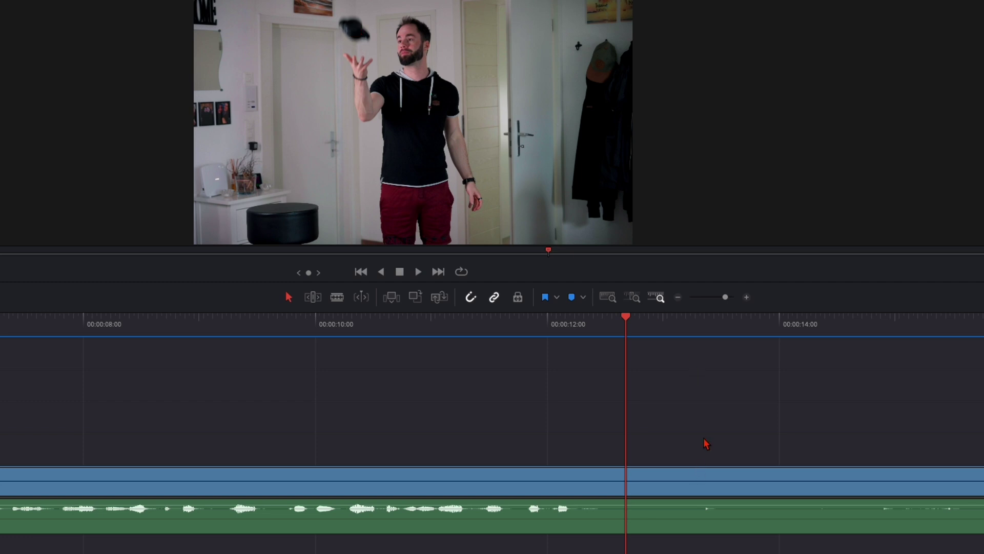
key(ctrl+b)
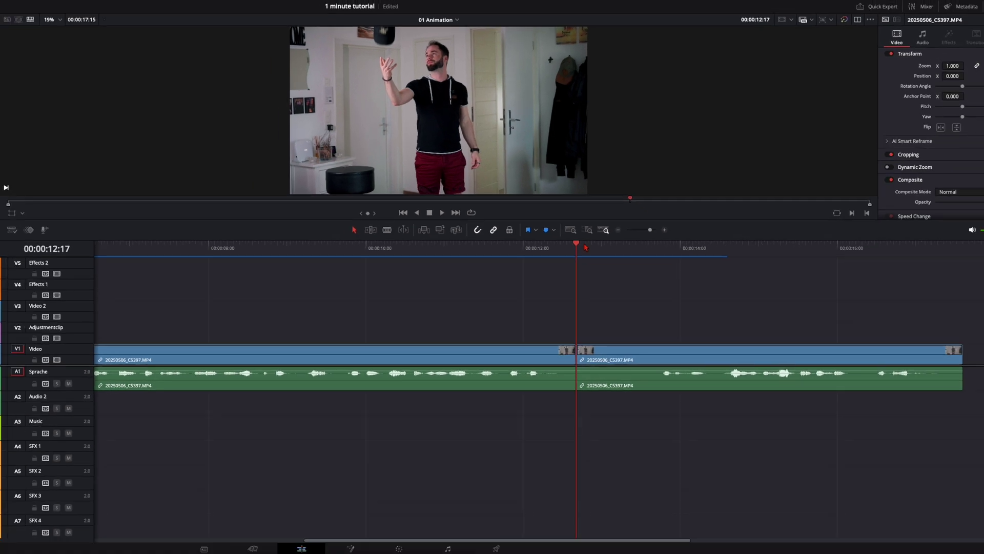
Step: Move the next clip right and ripple-trim its start to the matching release frame
click(640, 318)
drag(587, 248, 610, 257)
mouse_move(579, 361)
mouse_down()
mouse_move(673, 360)
mouse_move(598, 361)
mouse_up()
drag(608, 251, 672, 253)
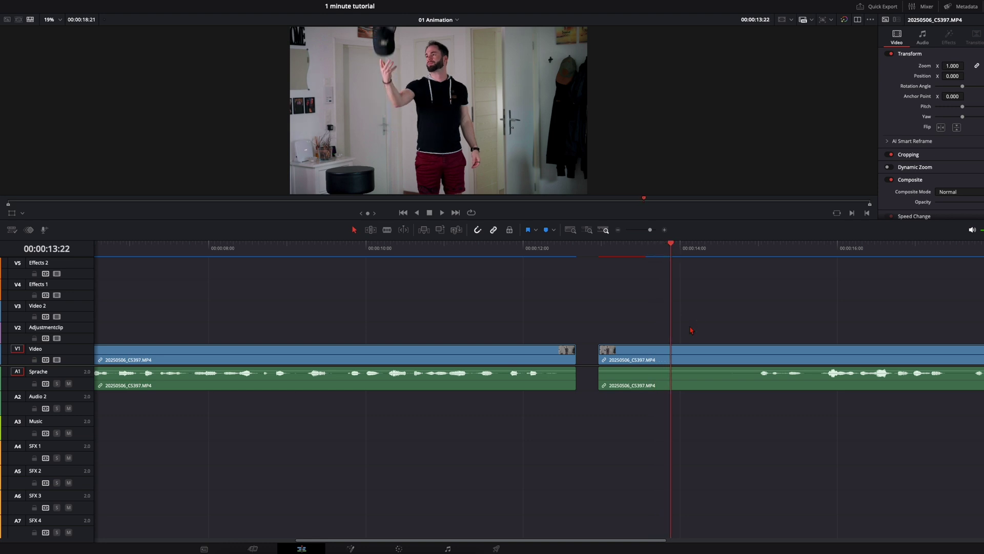
key(ctrl+shift+bracketleft)
key(ctrl+shift+bracketleft)
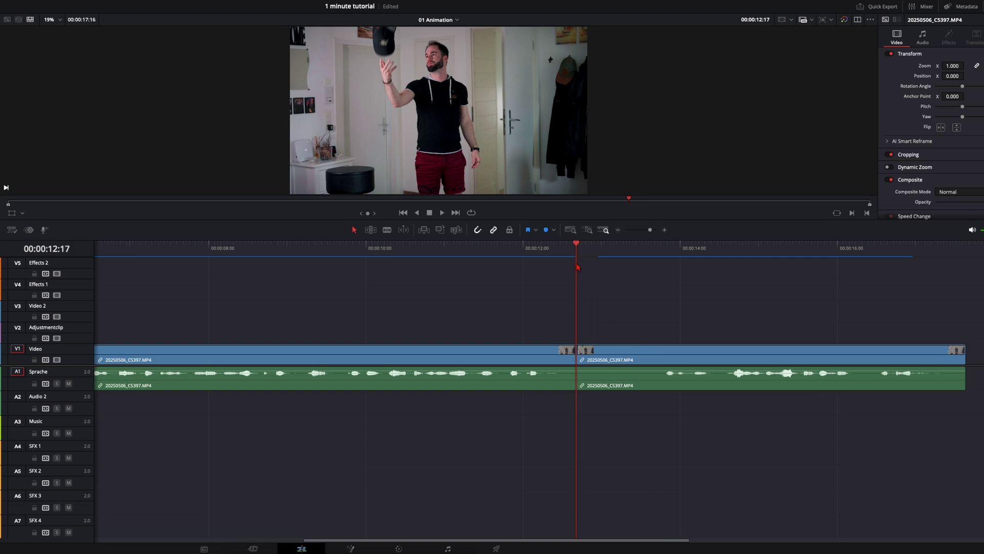
Step: Step frame by frame across the new cut to verify the release frames match
key(Left)
key(Left)
key(Right)
key(Right)
key(Right)
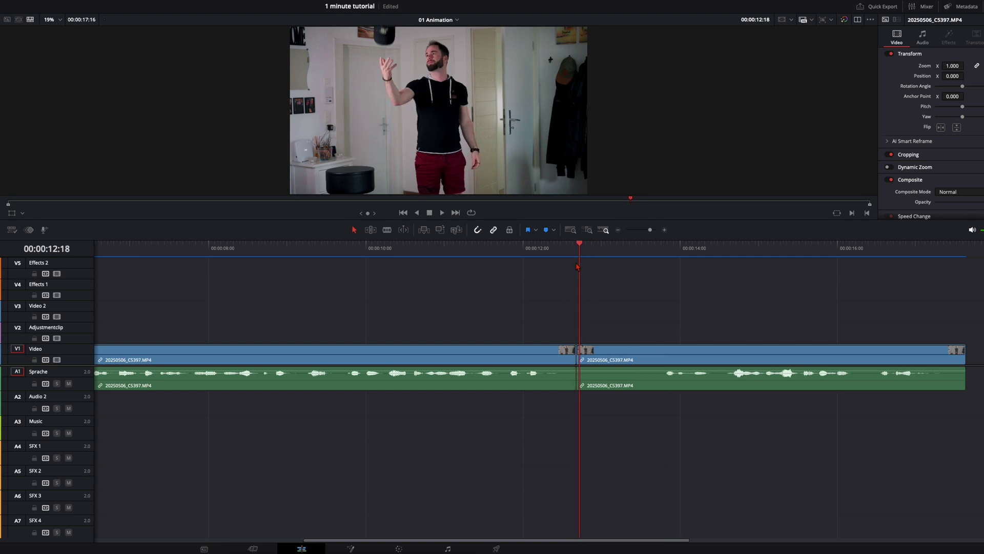
key(Left)
key(Left)
key(Left)
key(Right)
key(Right)
key(Left)
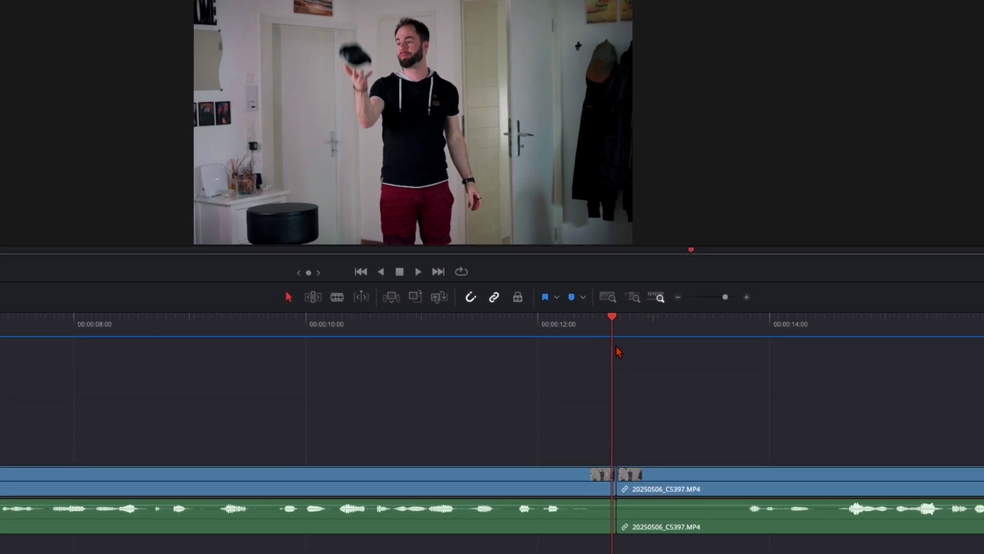
key(Right)
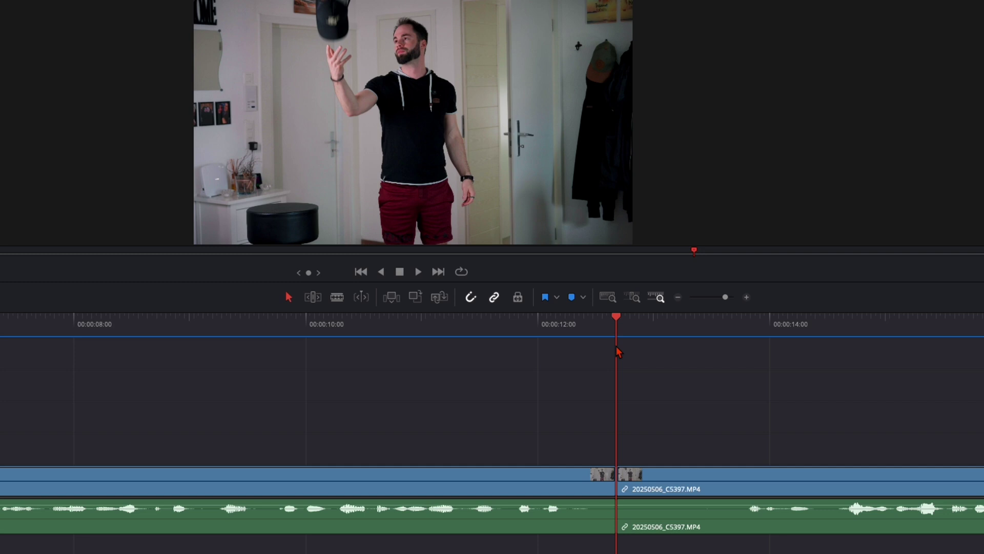
key(Left)
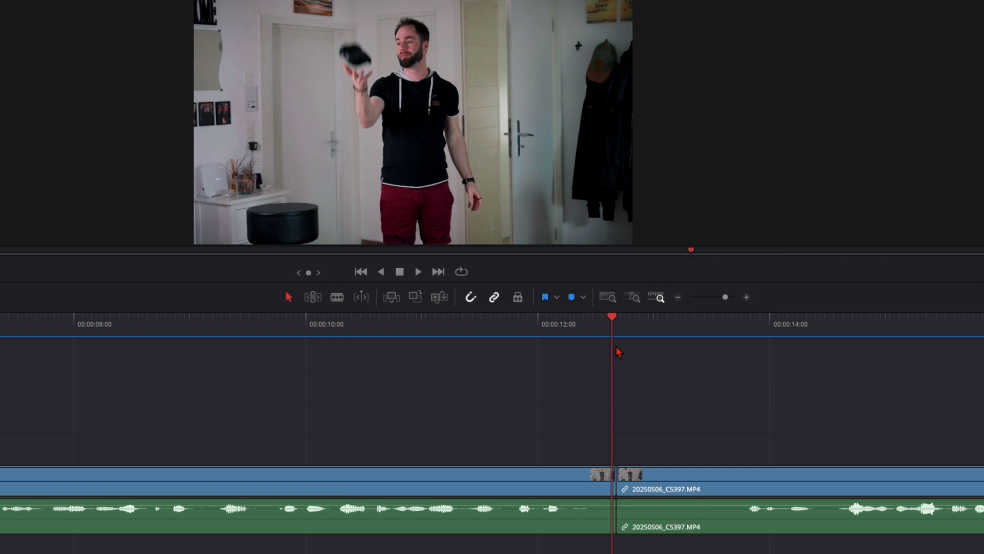
key(Right)
key(Right)
key(Left)
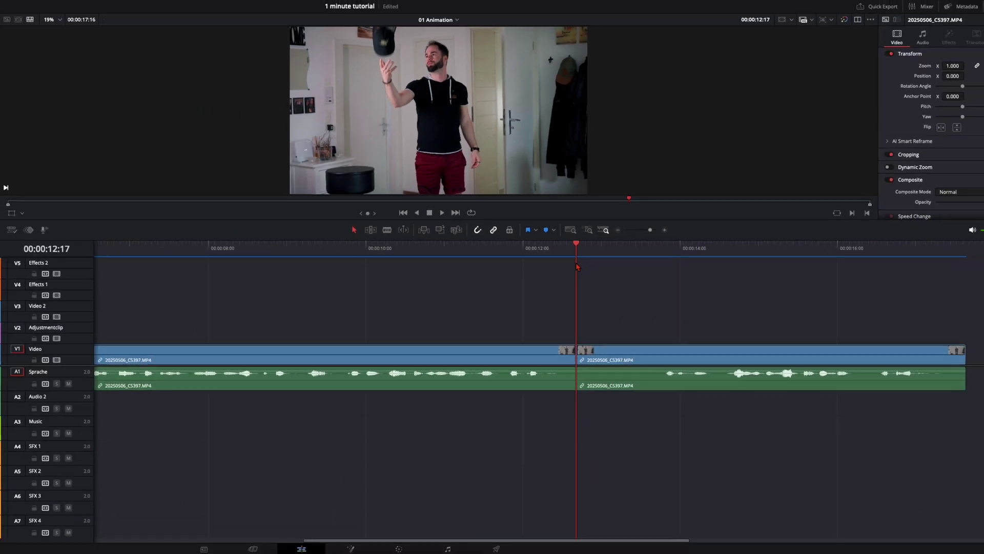
key(Left)
key(Left)
key(Left)
key(Left)
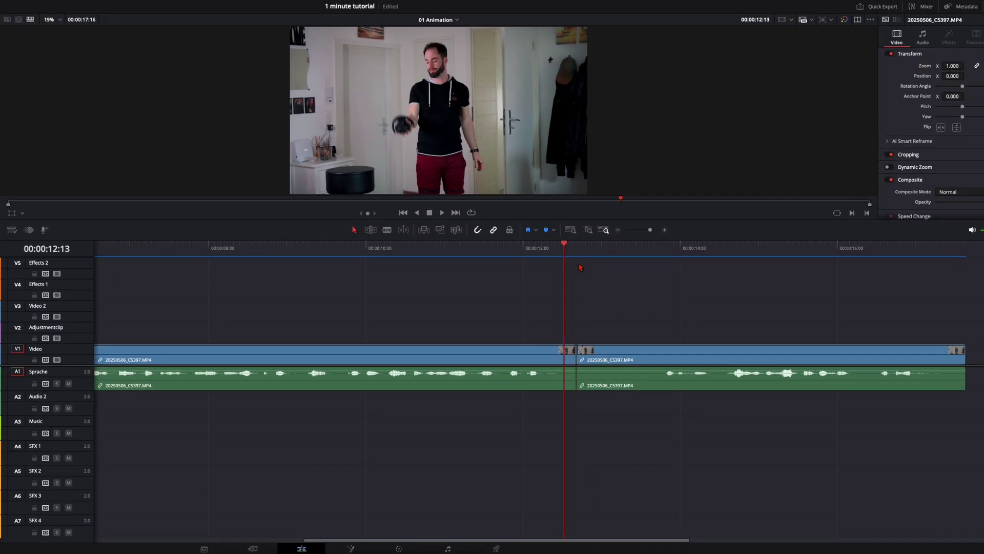
Step: Replay the edit across the cut from 00:00:11:18 and fit the whole timeline in view
click(510, 245)
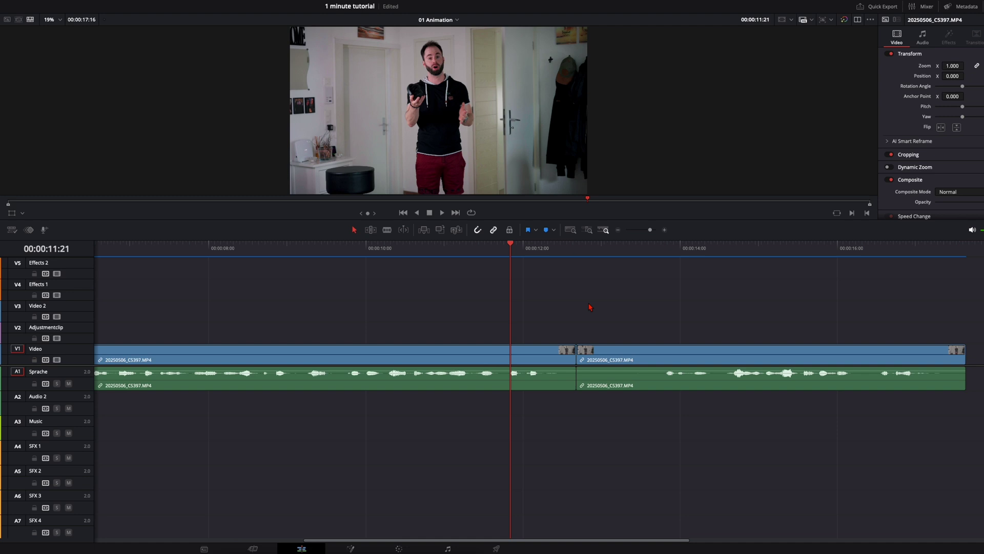
key(space)
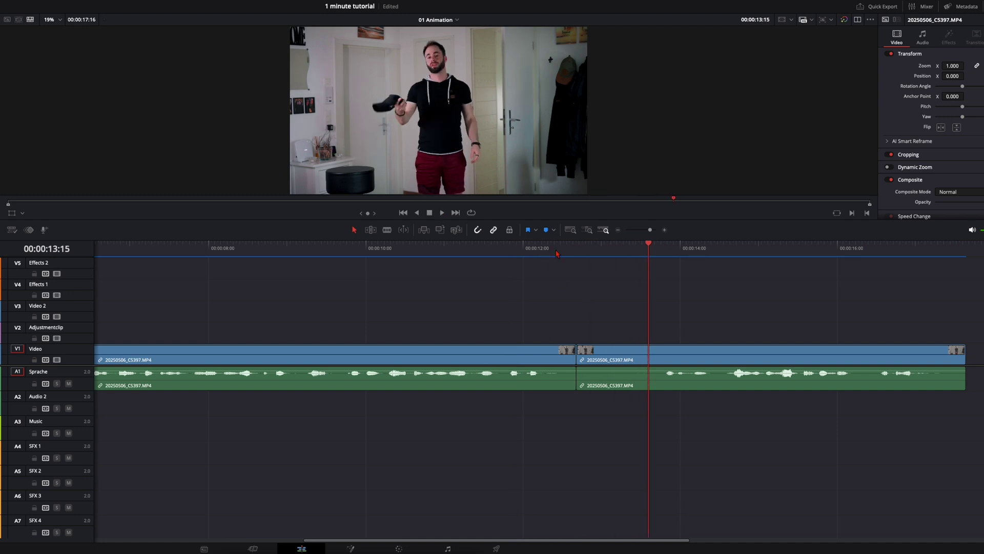
drag(557, 253, 574, 290)
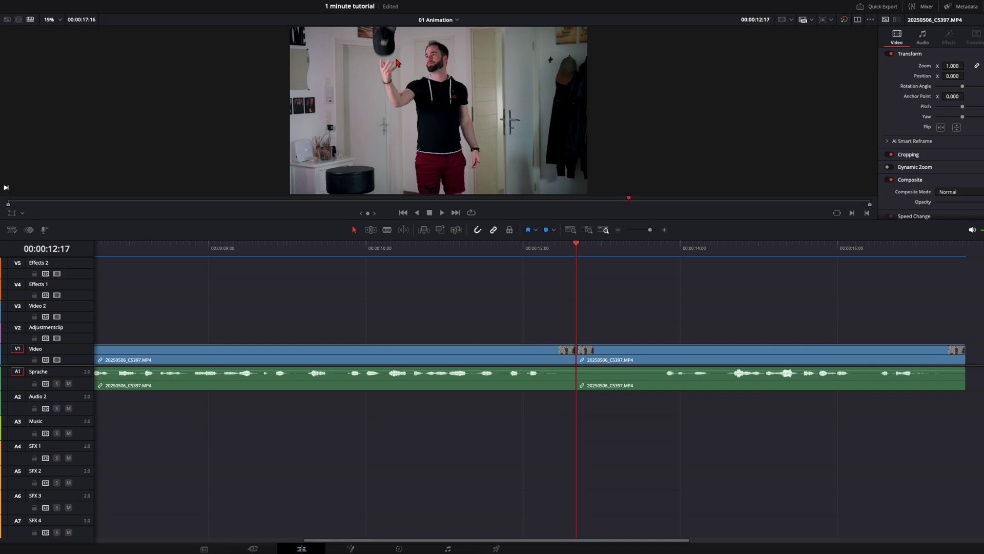
key(Left)
key(Right)
key(Left)
key(Left)
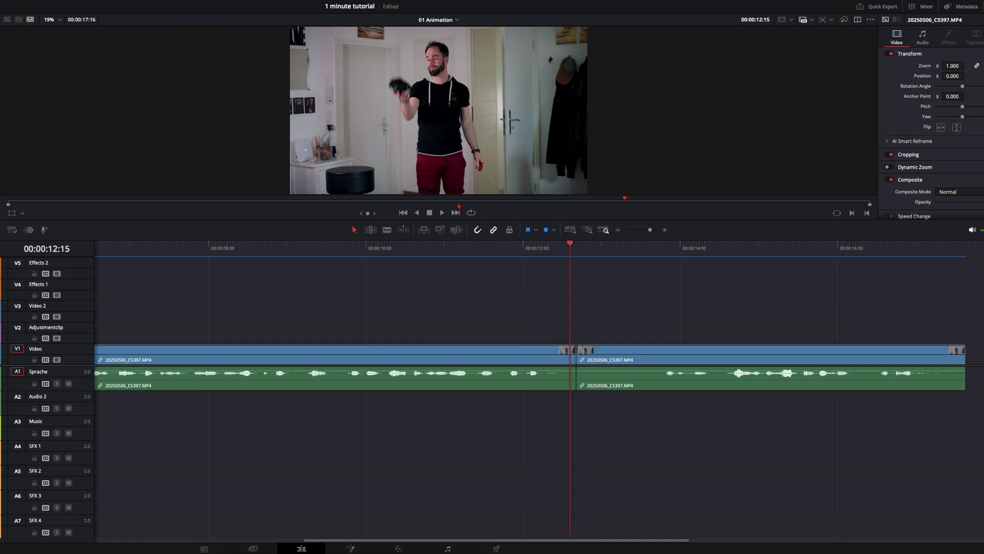
click(502, 248)
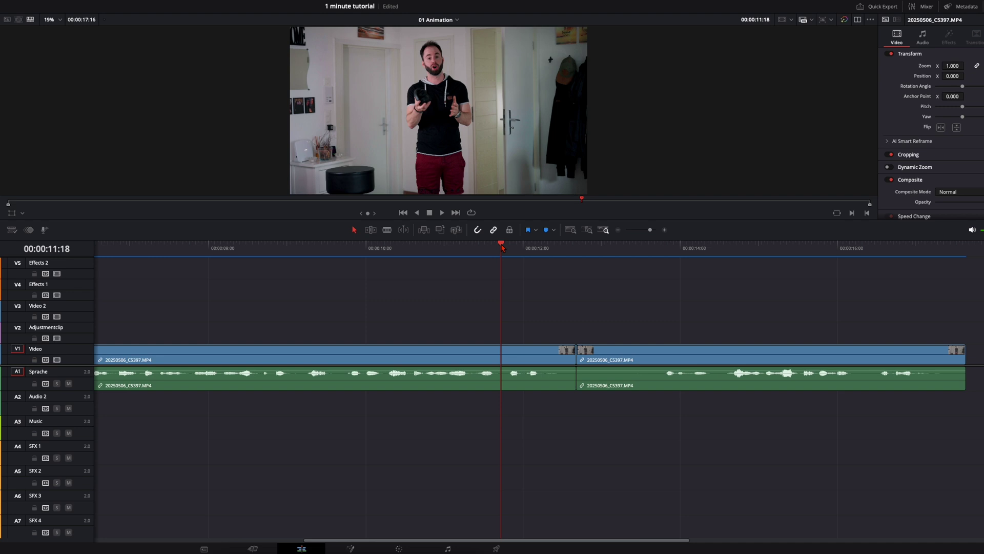
key(space)
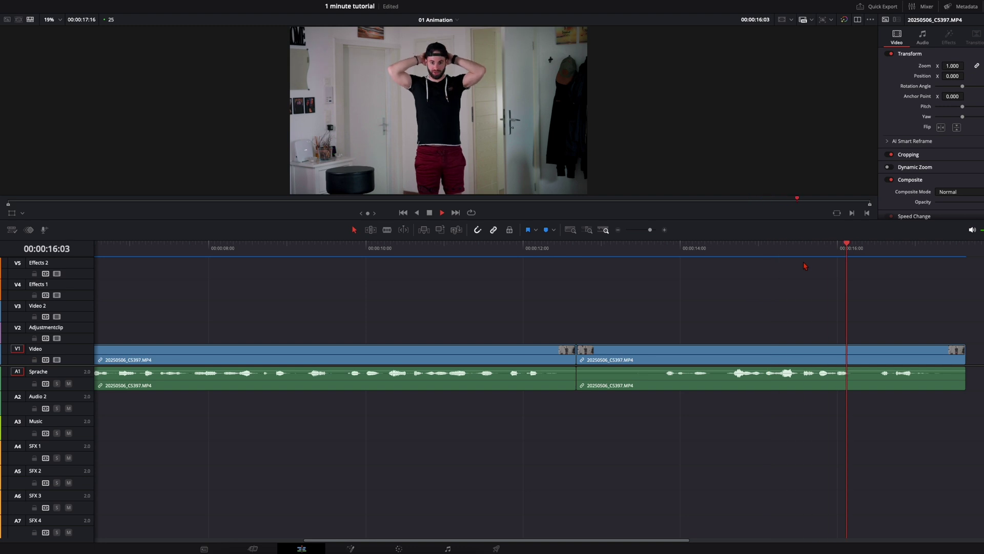
key(shift+z)
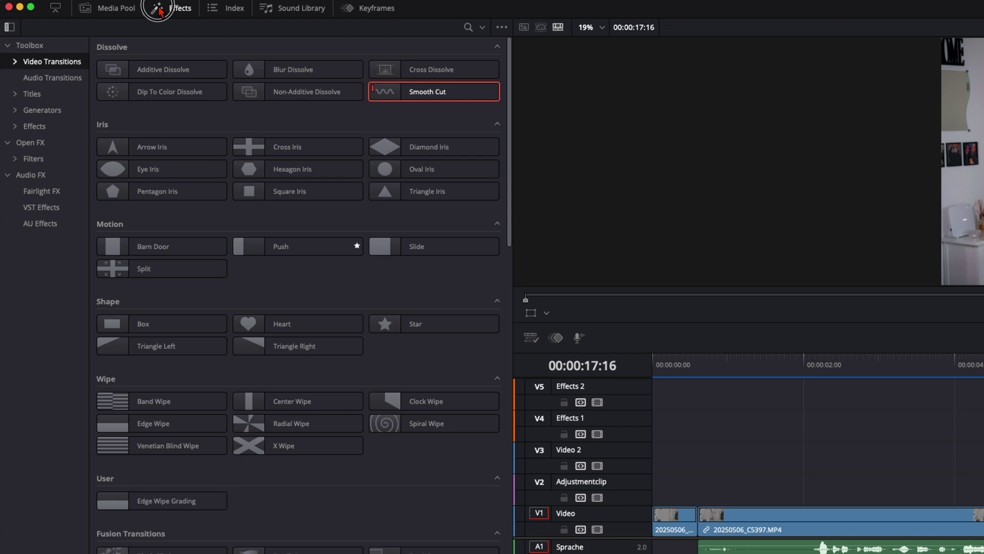
Step: Drag Smooth Cut from Effects > Video Transitions onto the first Video-track cut near 00:00:00:15
click(109, 7)
click(110, 7)
click(67, 63)
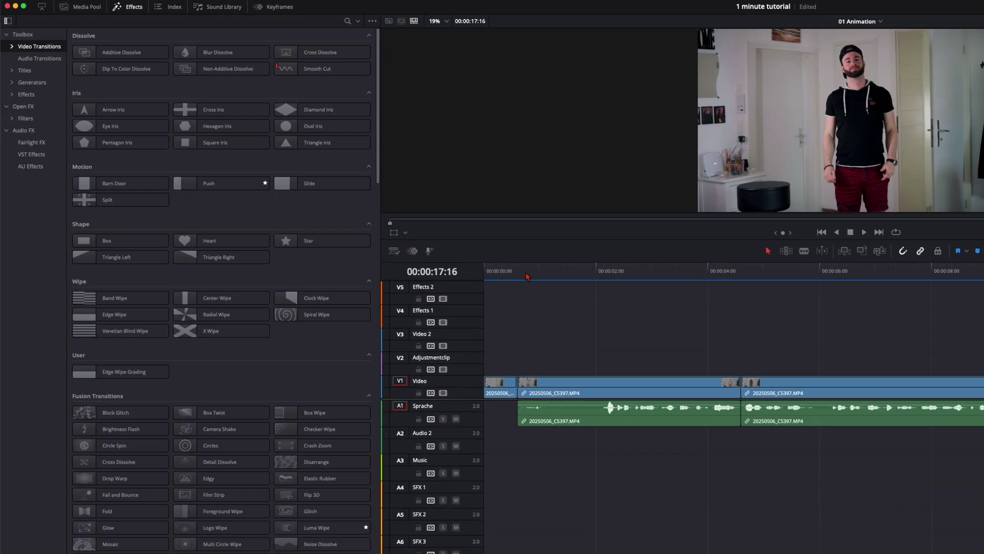
key(Home)
key(space)
scroll(622, 327, up, 3)
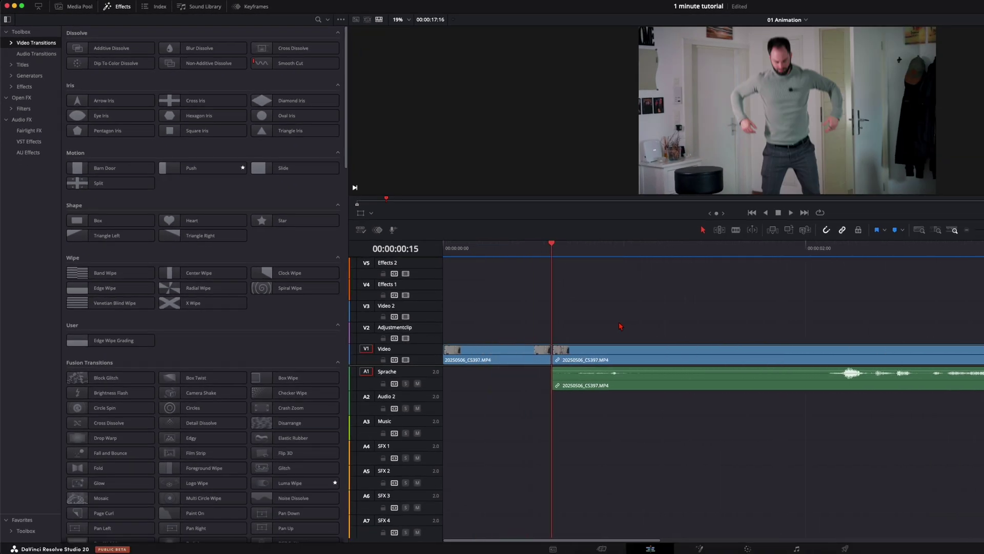
drag(281, 70, 551, 353)
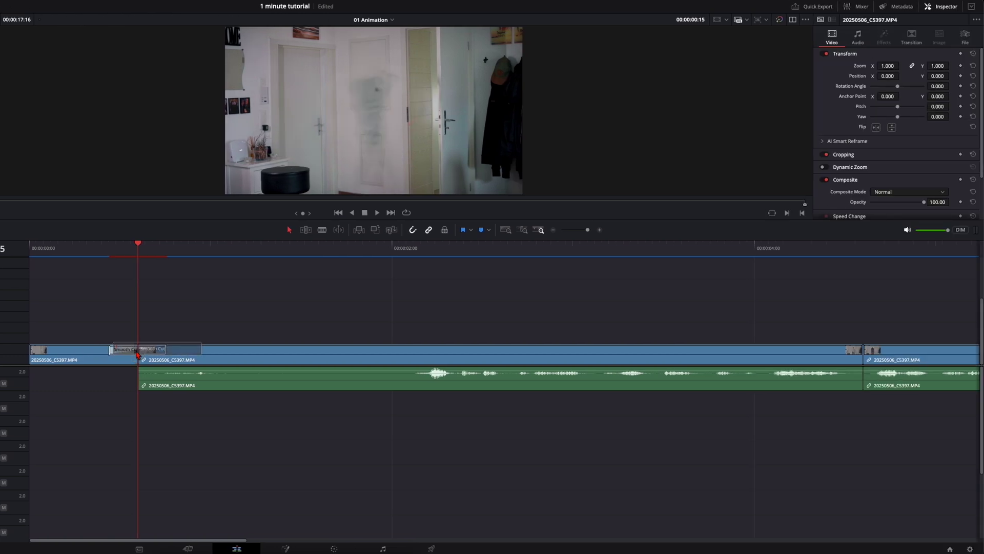
Step: Drop Smooth Cut on the first cut and shorten it to 0.2 s (6 frames)
drag(137, 354, 138, 353)
scroll(169, 344, up, 2)
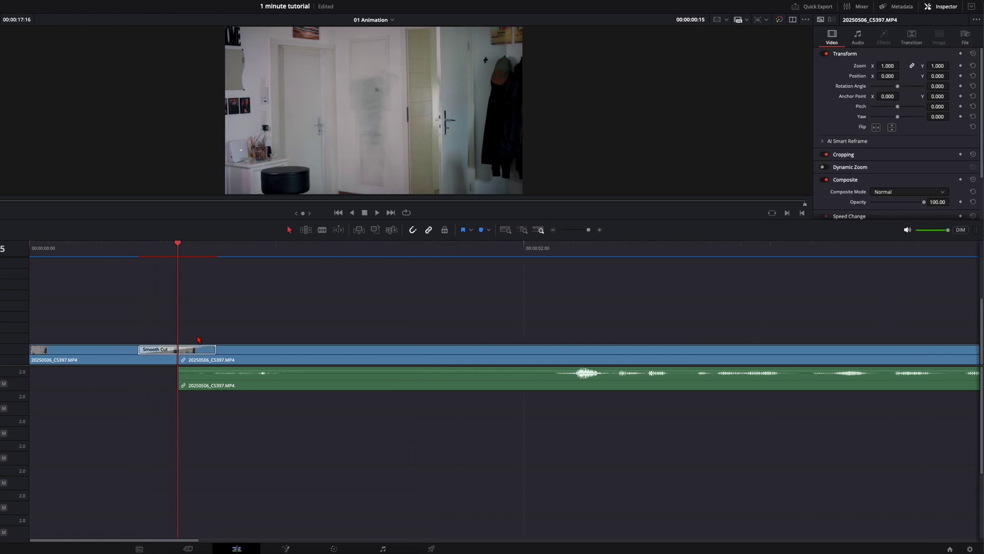
click(204, 350)
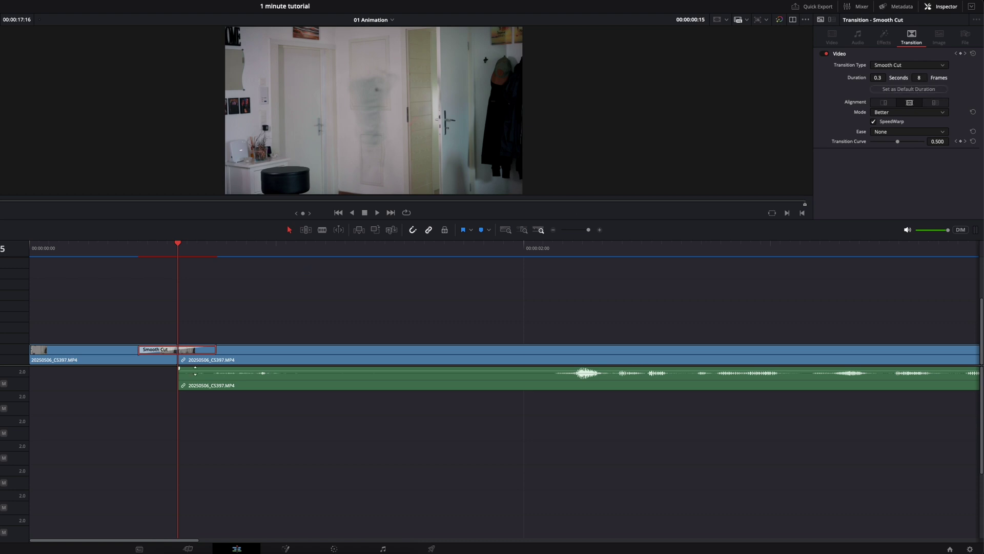
drag(217, 351, 206, 351)
Step: Scrub through the shortened transition to preview the morph
click(123, 253)
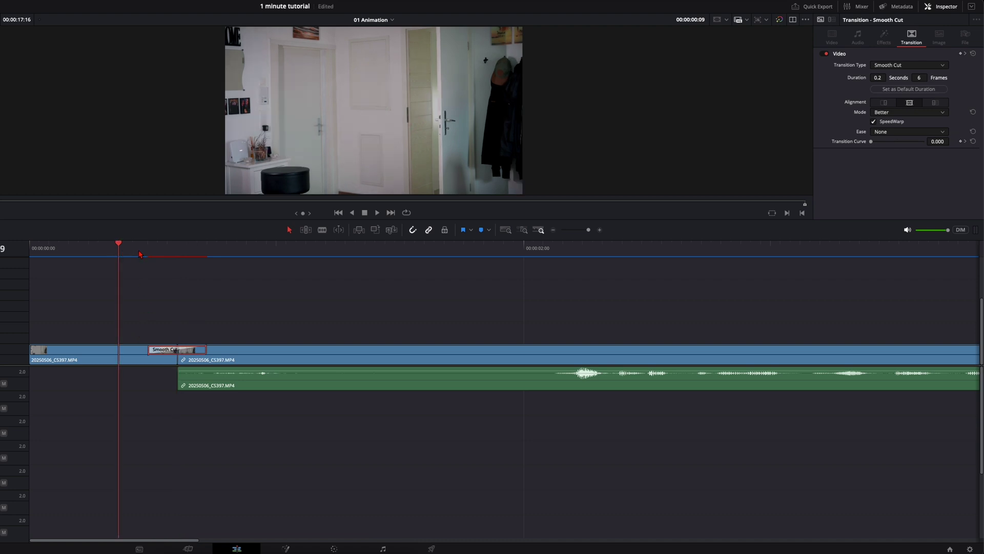
click(180, 290)
drag(173, 246, 323, 275)
scroll(404, 310, down, 5)
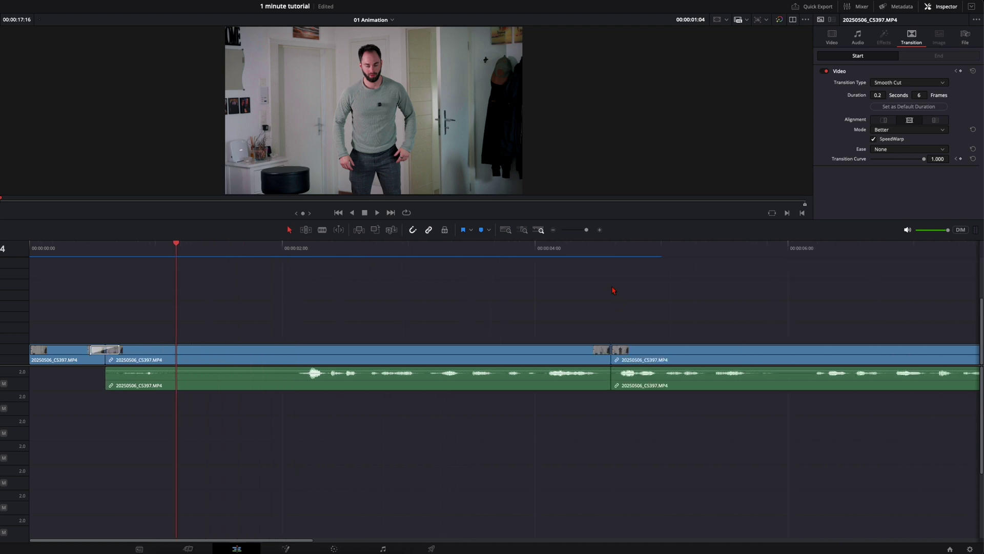
Step: Move to the cut near 00:00:04:14 and drop a Smooth Cut transition onto it
click(610, 253)
click(490, 316)
scroll(489, 316, up, 2)
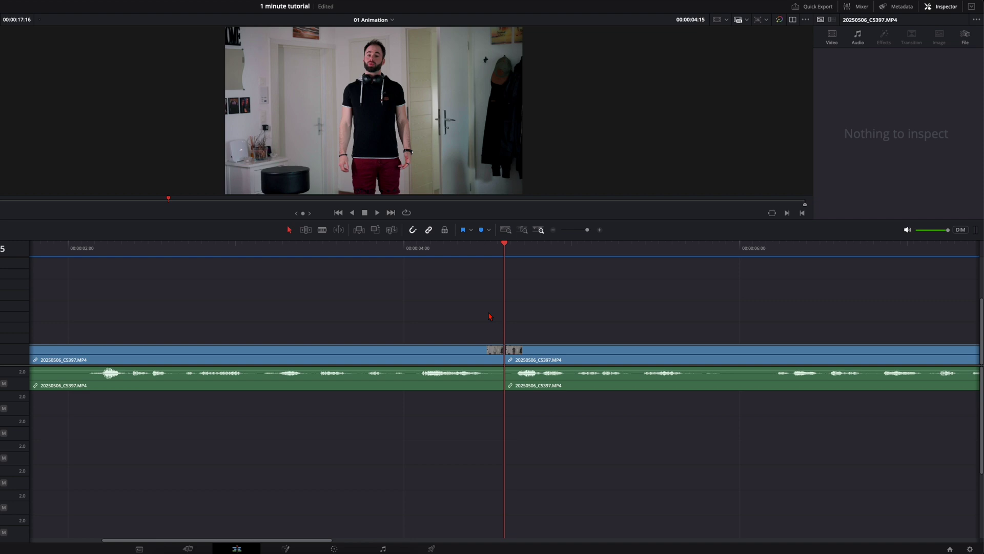
drag(495, 245, 511, 252)
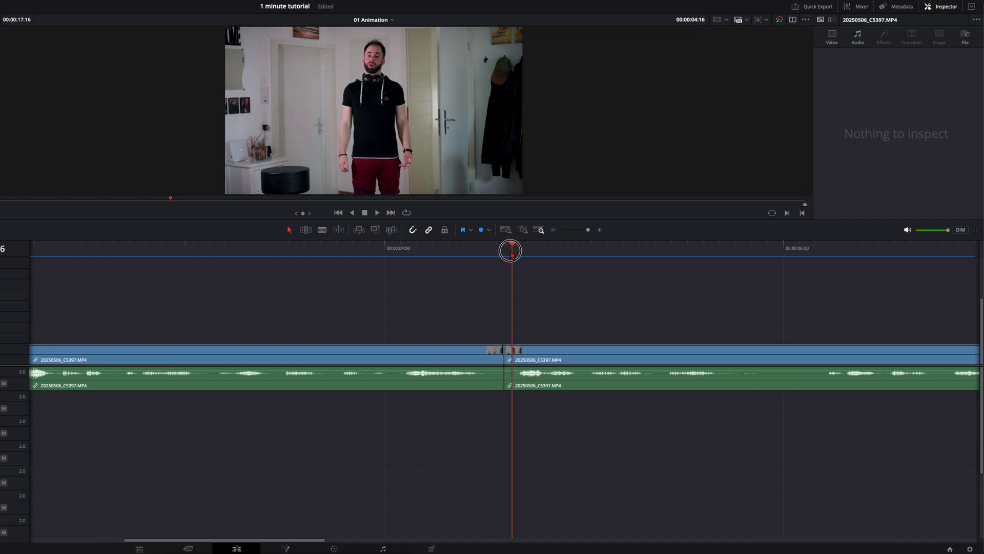
drag(198, 241, 506, 350)
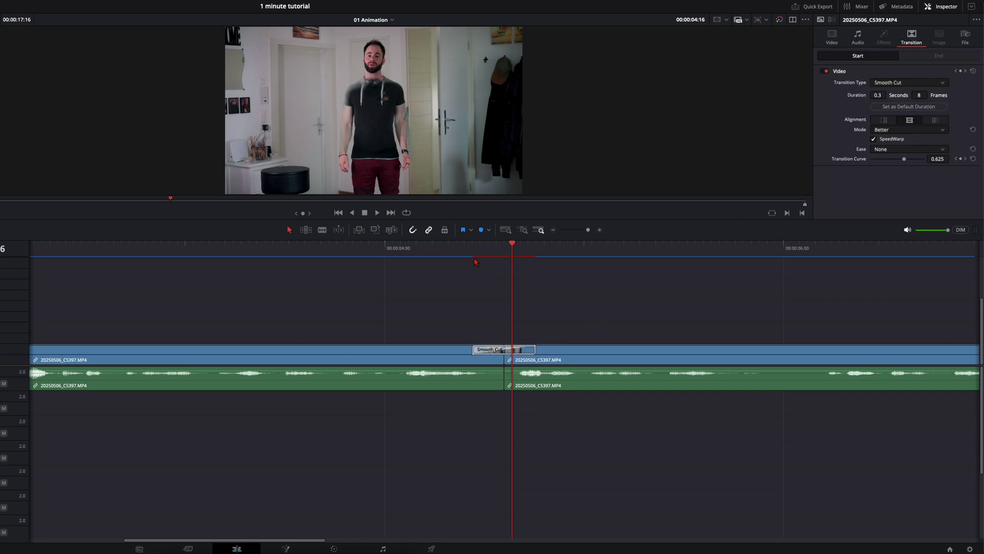
Step: Play back and scrub through the new transition to check the morph
key(slash)
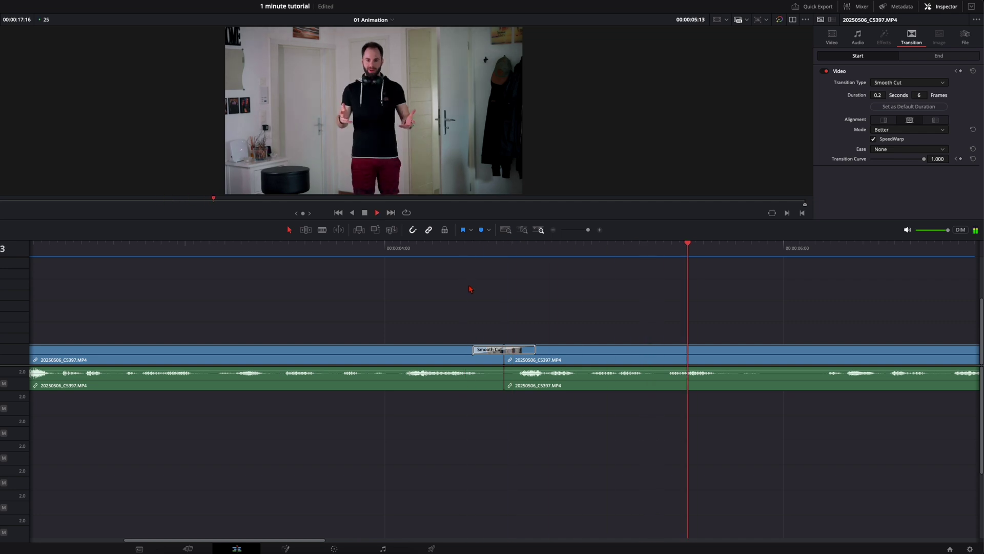
click(466, 258)
drag(468, 254, 496, 256)
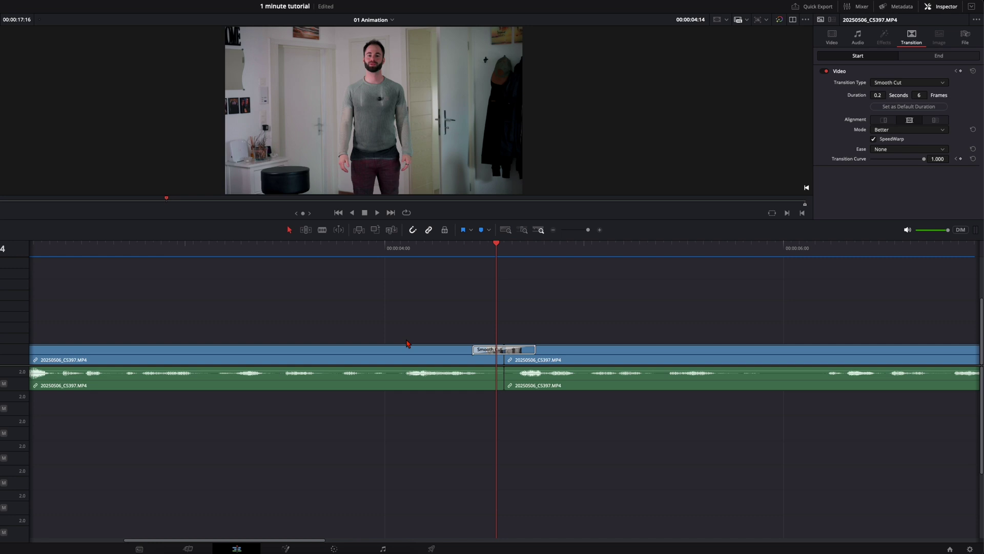
Step: Select the Smooth Cut at the 12-second cut and shorten it to 6 frames
scroll(639, 321, down, 5)
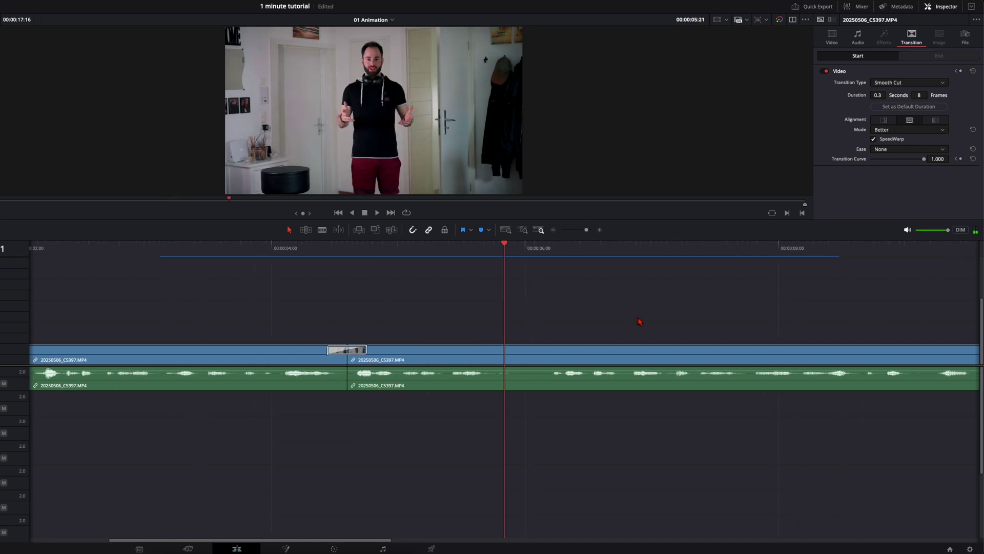
scroll(663, 365, right, 10)
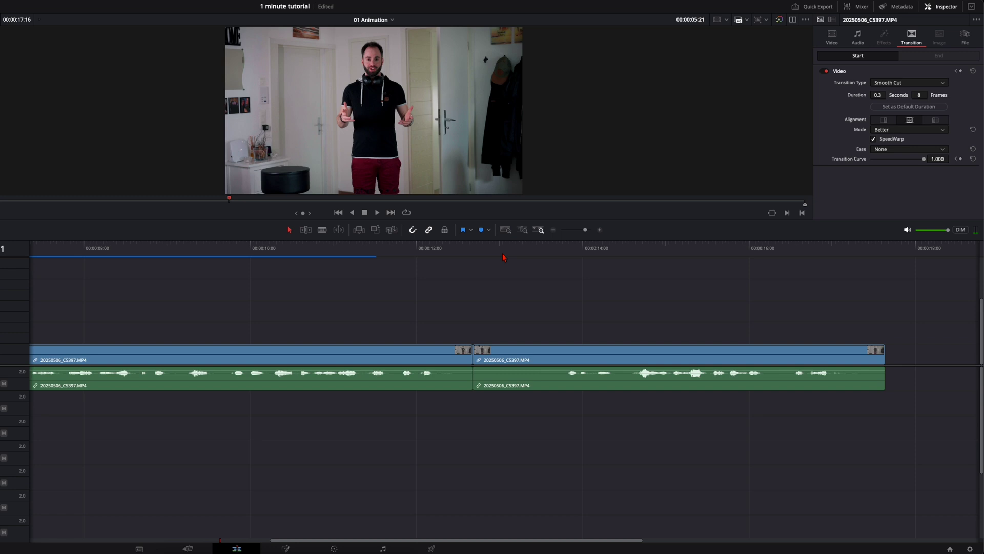
click(472, 247)
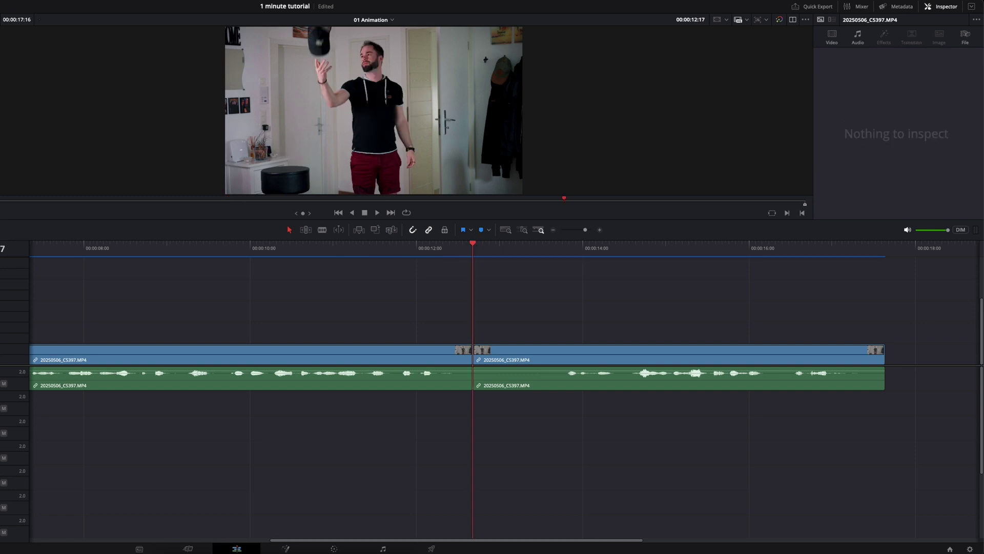
click(474, 349)
scroll(515, 371, up, 2)
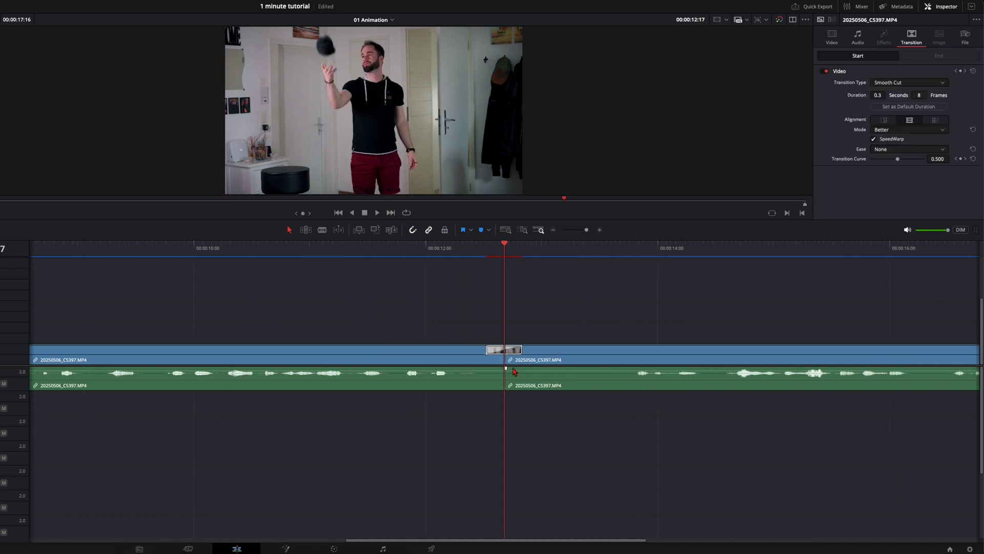
scroll(514, 371, up, 1)
drag(527, 349, 520, 348)
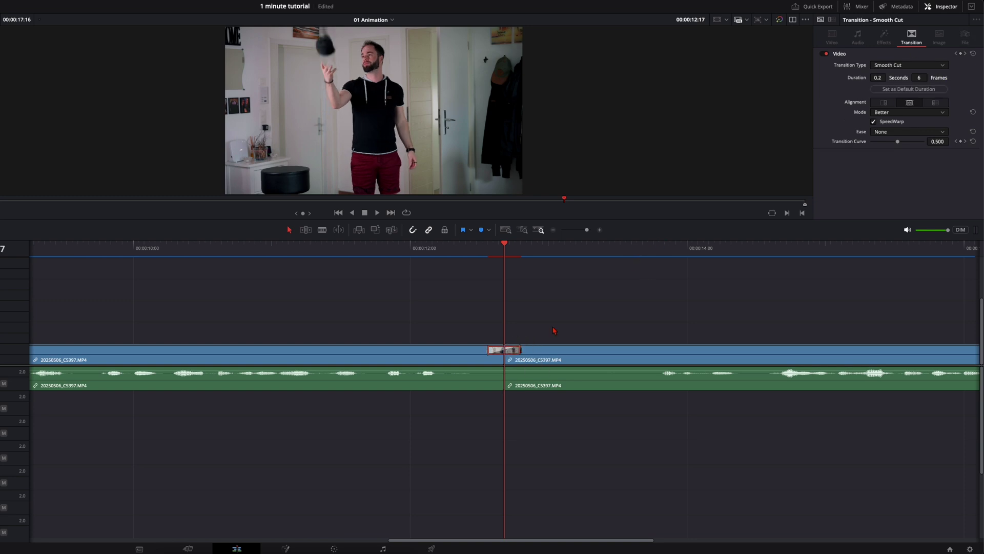
Step: Step frame by frame through the shortened morph
key(Left)
key(Left)
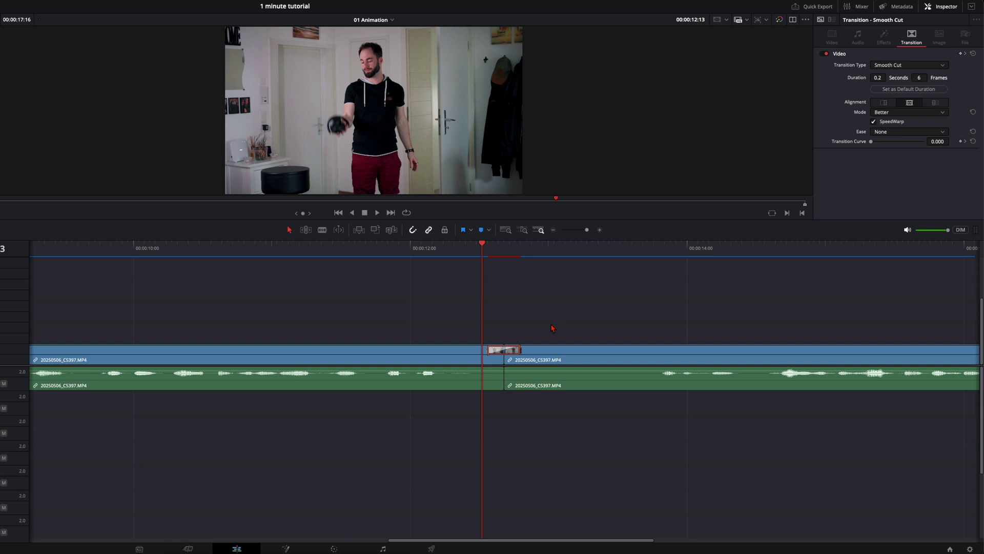
key(Left)
key(Left)
key(Right)
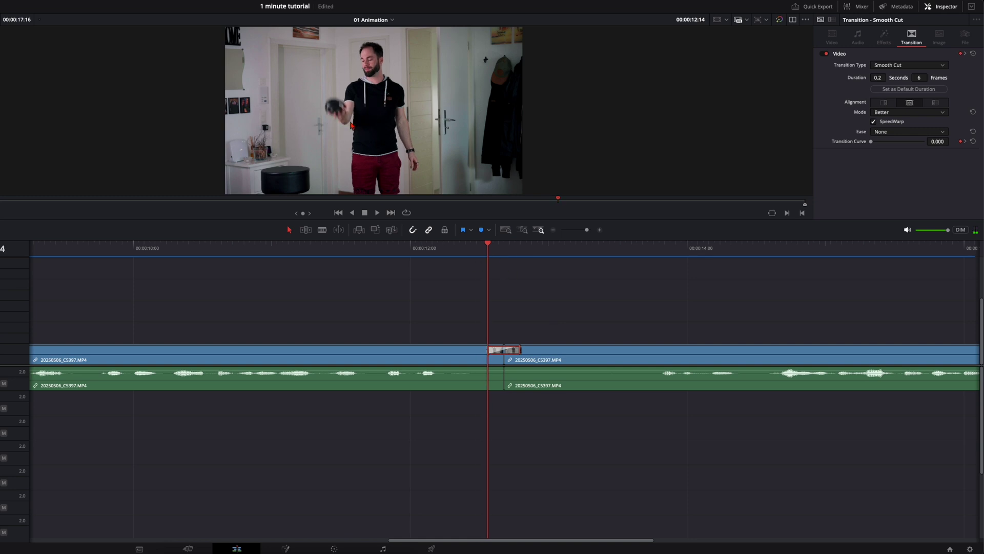
key(Right)
key(Right)
key(Right)
key(Right)
key(Right)
key(Right)
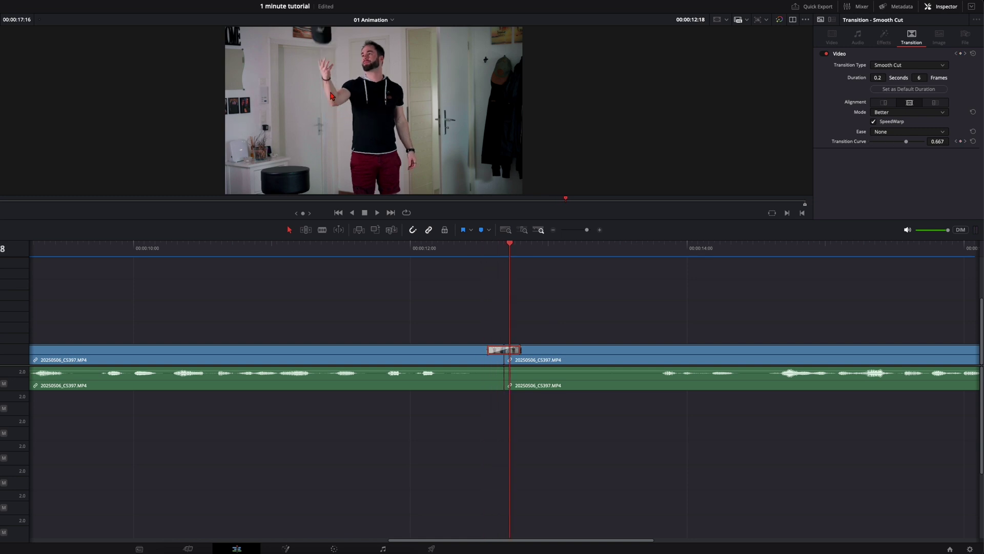
key(Left)
key(Left)
key(Left)
key(Left)
key(Left)
key(Left)
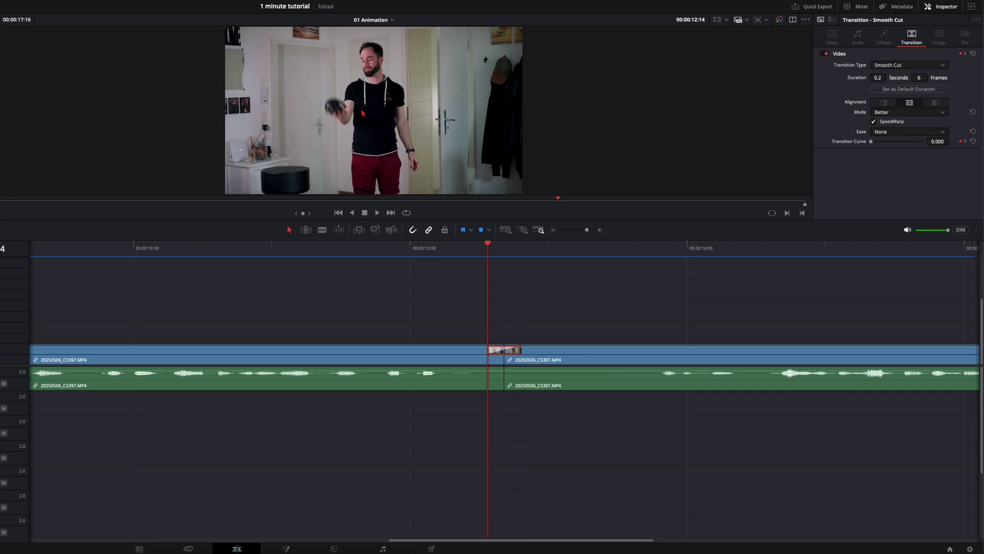
key(Right)
key(Right)
key(Right)
key(Right)
key(Right)
key(Right)
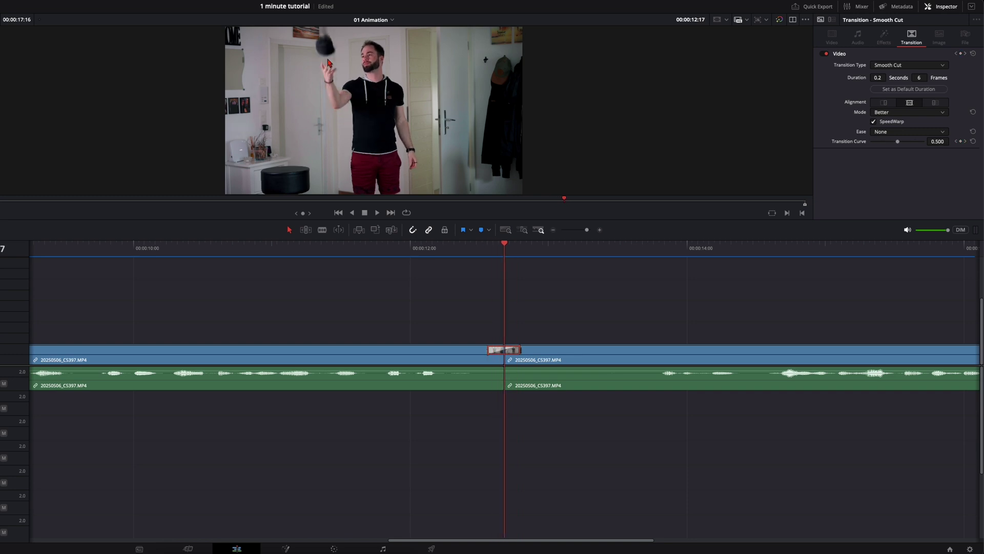
key(Left)
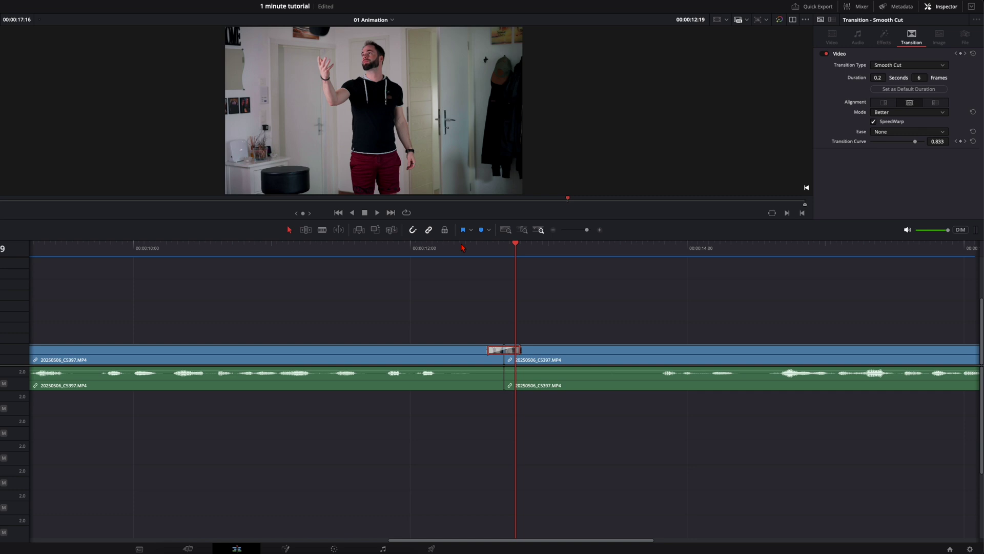
Step: Play through the transition again, then show the whole sequence with Full Extent Zoom
click(443, 250)
key(space)
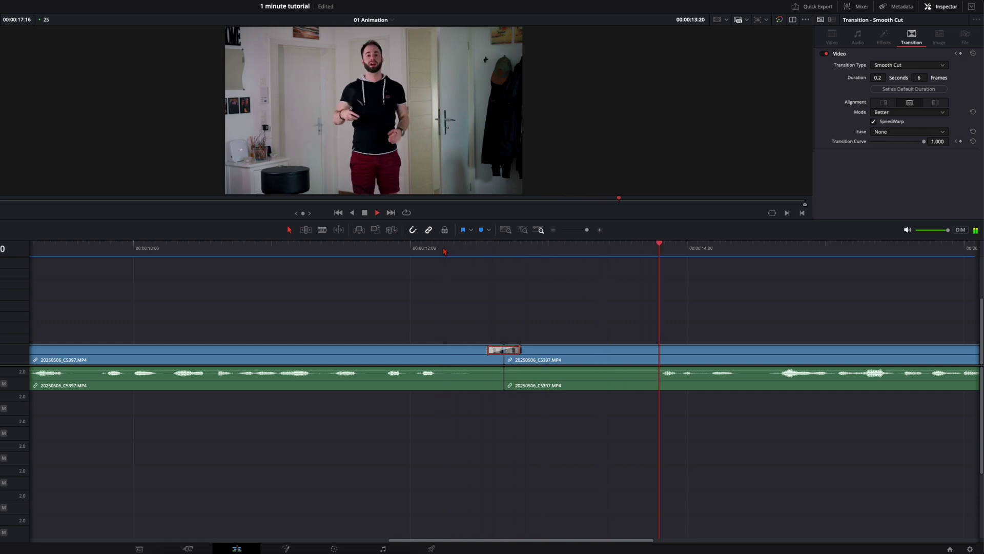
key(space)
click(470, 248)
key(Right)
key(Right)
key(Right)
key(Right)
key(Right)
key(space)
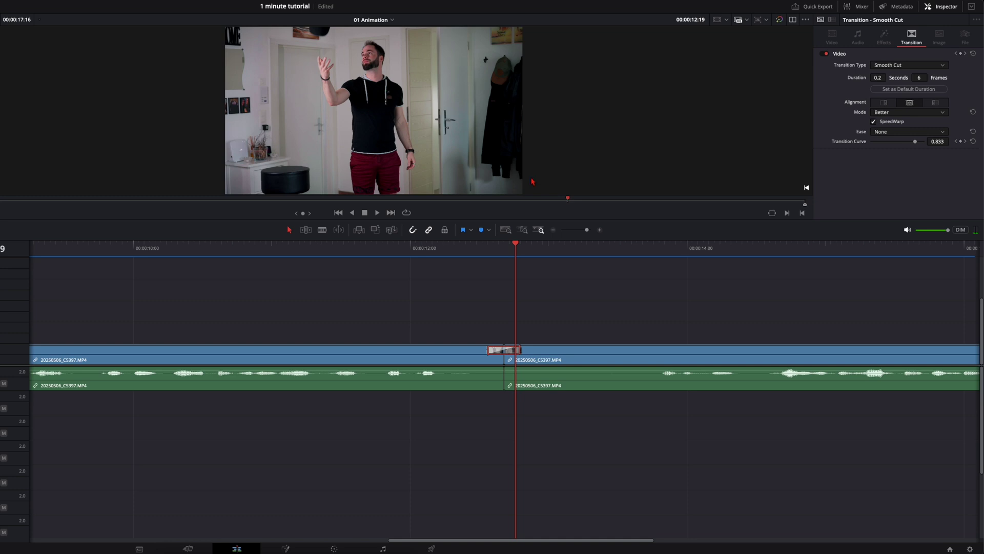
click(504, 232)
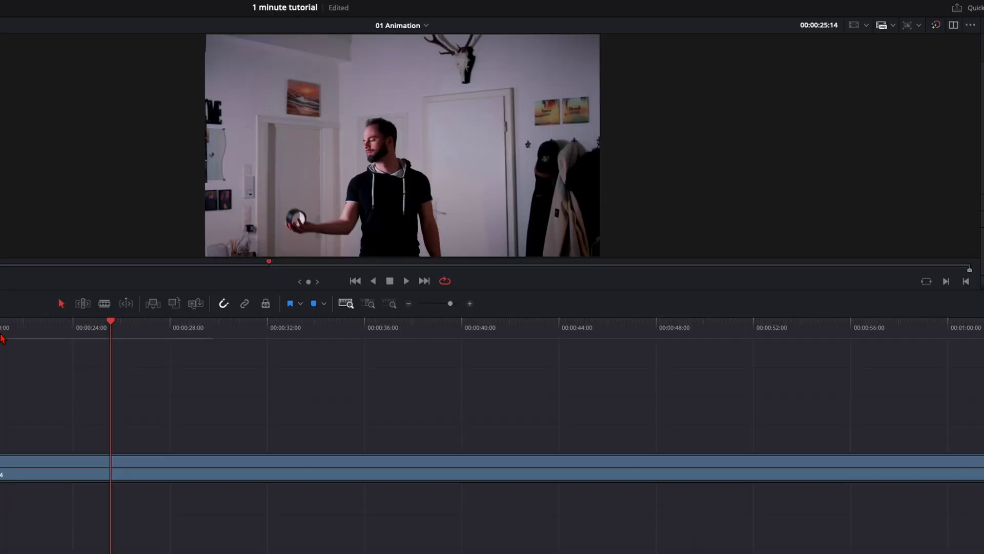
Step: Find the release frame in the C5399 throw and split the clip there with Ctrl+B
drag(3, 336, 130, 336)
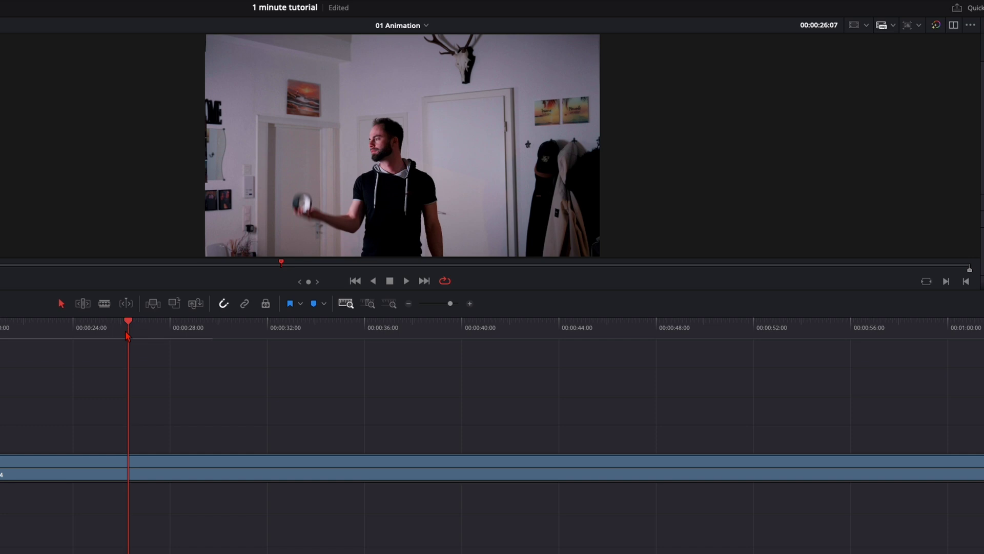
drag(127, 332, 92, 332)
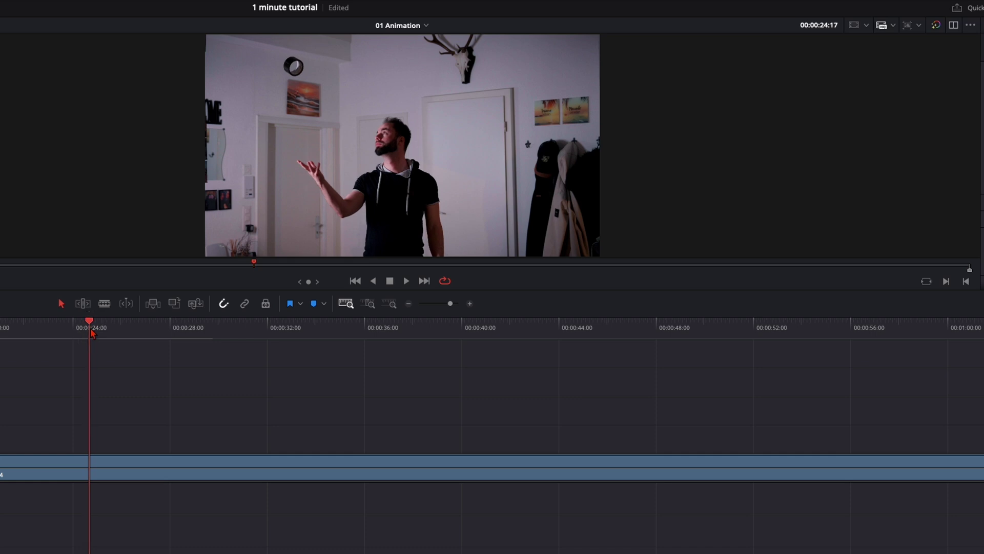
drag(91, 332, 14, 328)
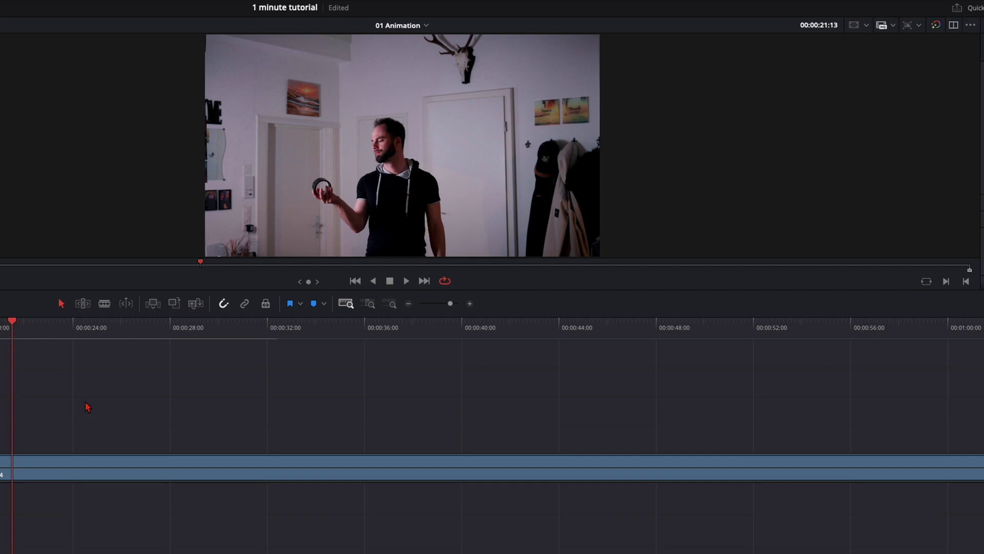
key(space)
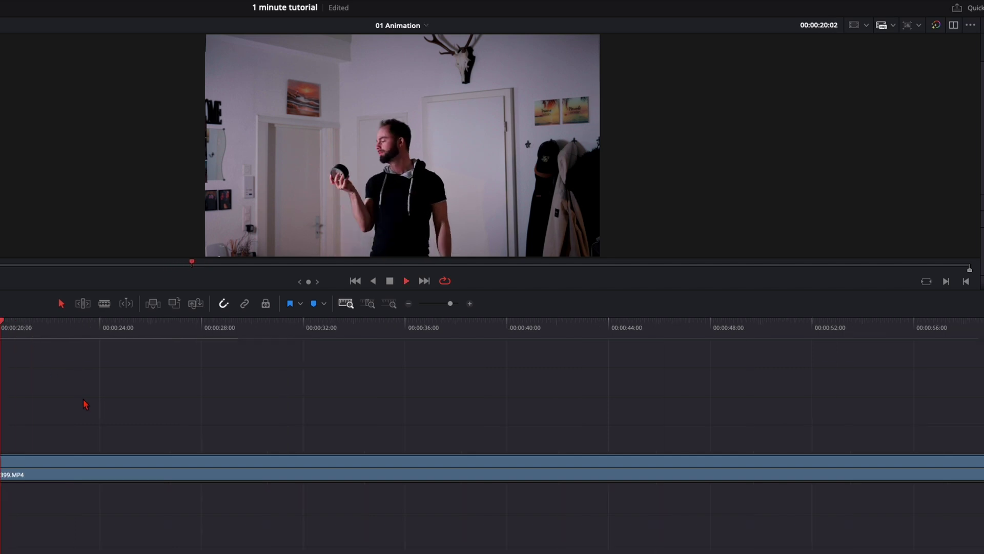
key(space)
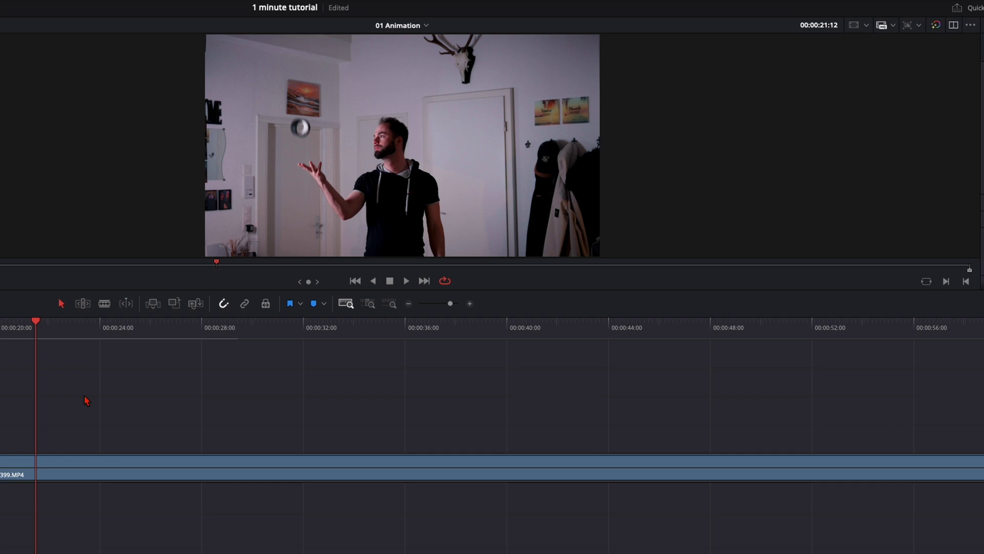
key(Left)
key(Left)
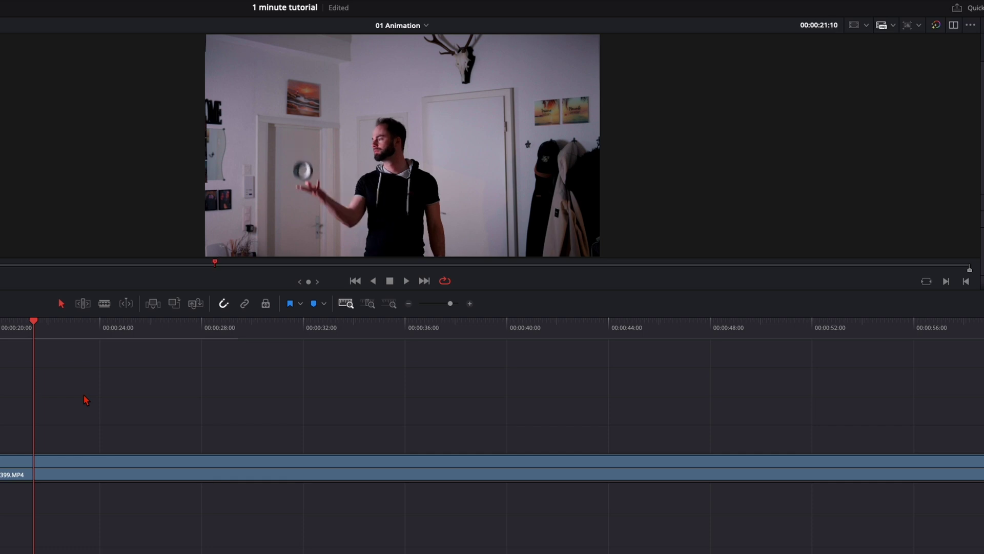
key(Right)
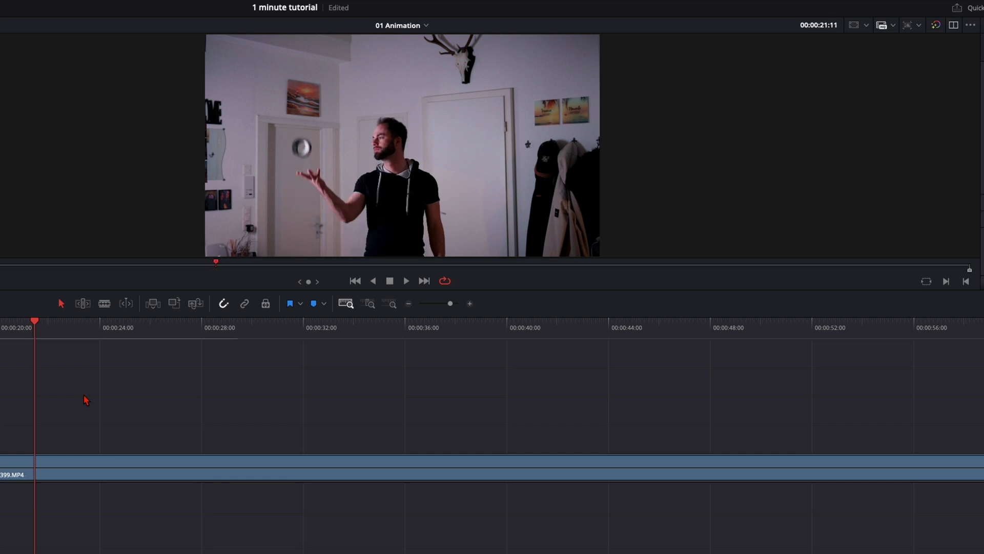
key(ctrl+b)
Step: Review the next throw's release frames, then return to the edit point near 00:00:21:11
drag(176, 334, 335, 334)
key(space)
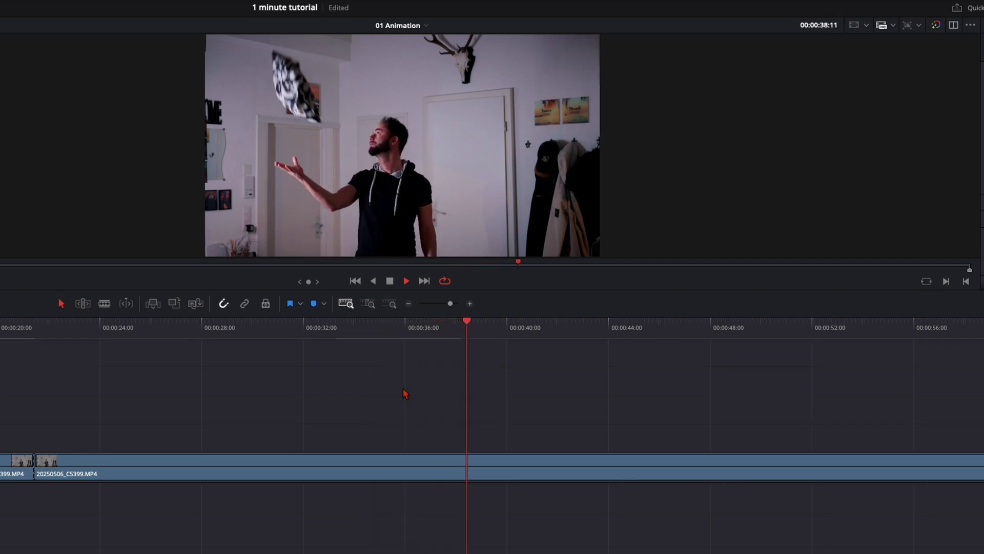
key(space)
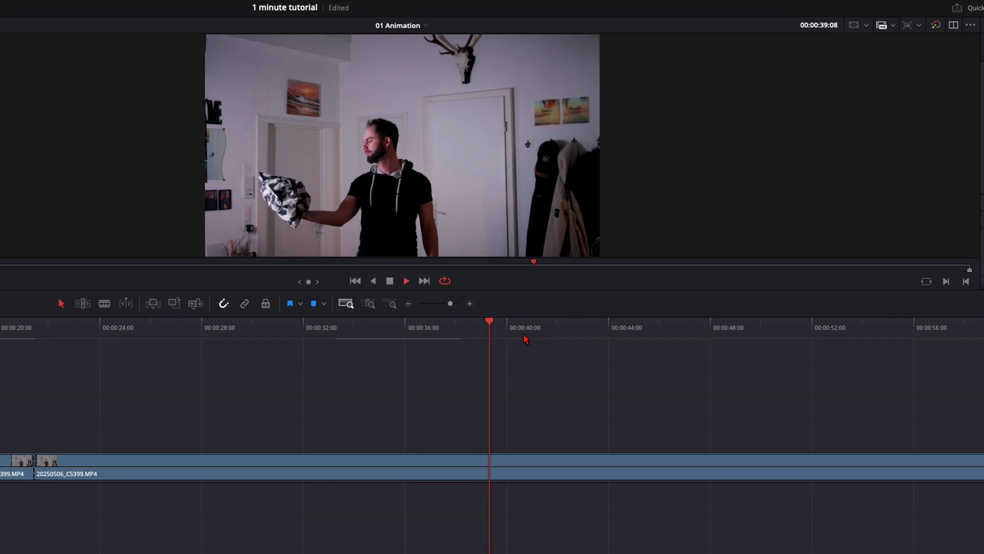
click(416, 329)
mouse_move(418, 333)
mouse_down()
mouse_move(384, 331)
mouse_move(420, 333)
mouse_up()
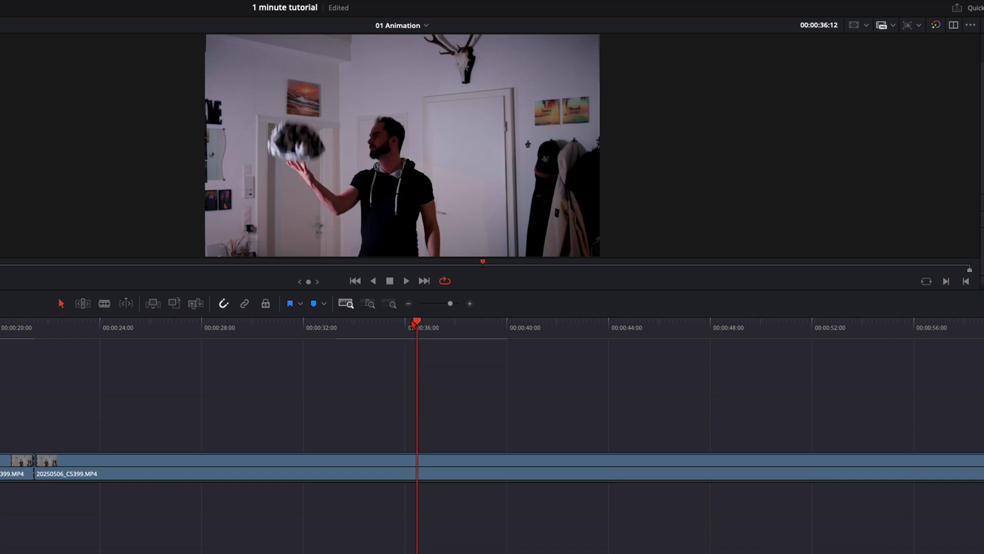
key(Right)
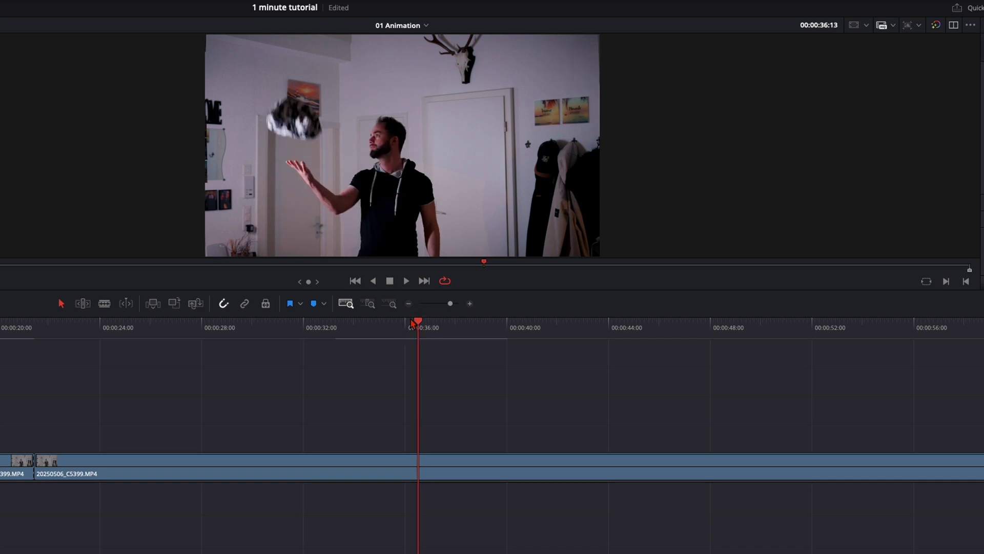
key(Up)
Step: Play to the next release point and split the C5399 clip at 23:07
key(space)
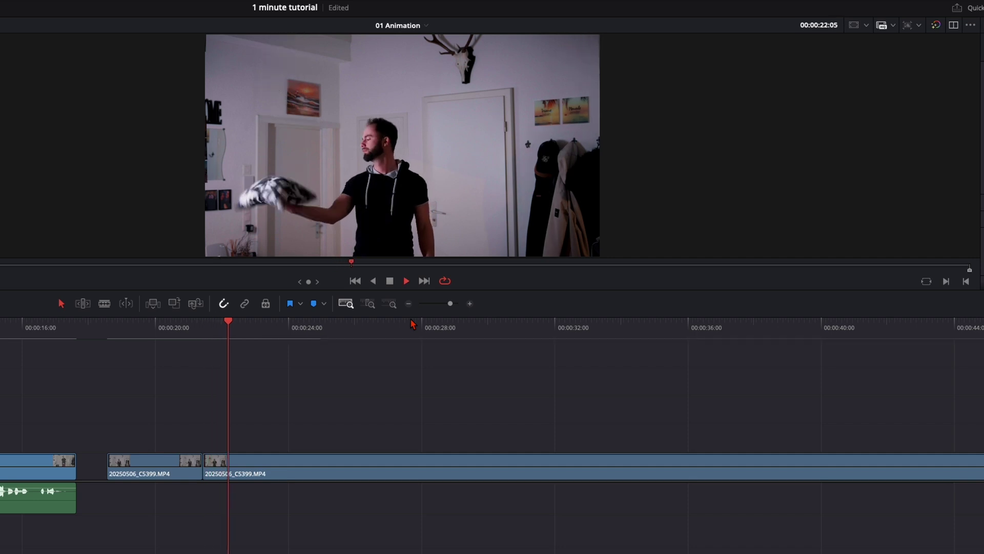
key(space)
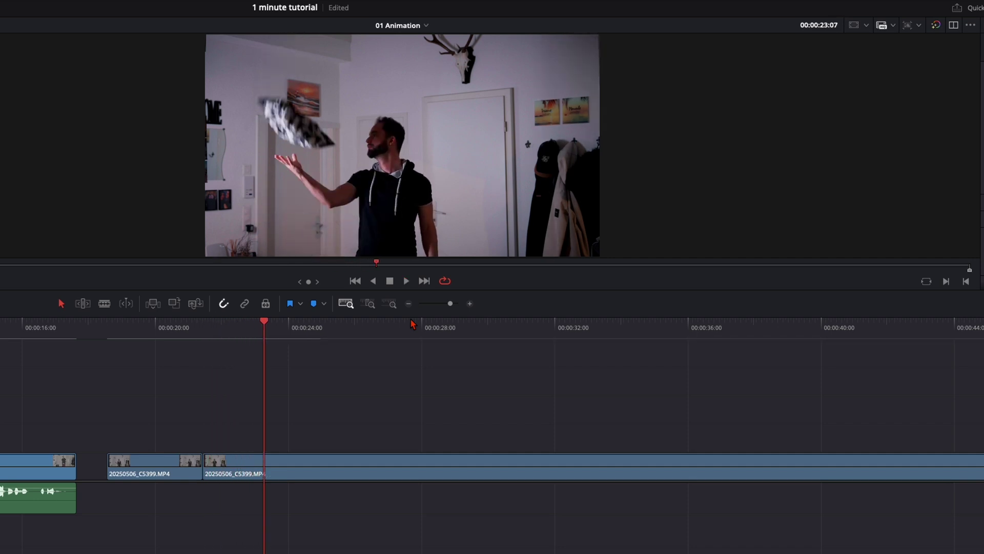
key(ctrl+b)
key(space)
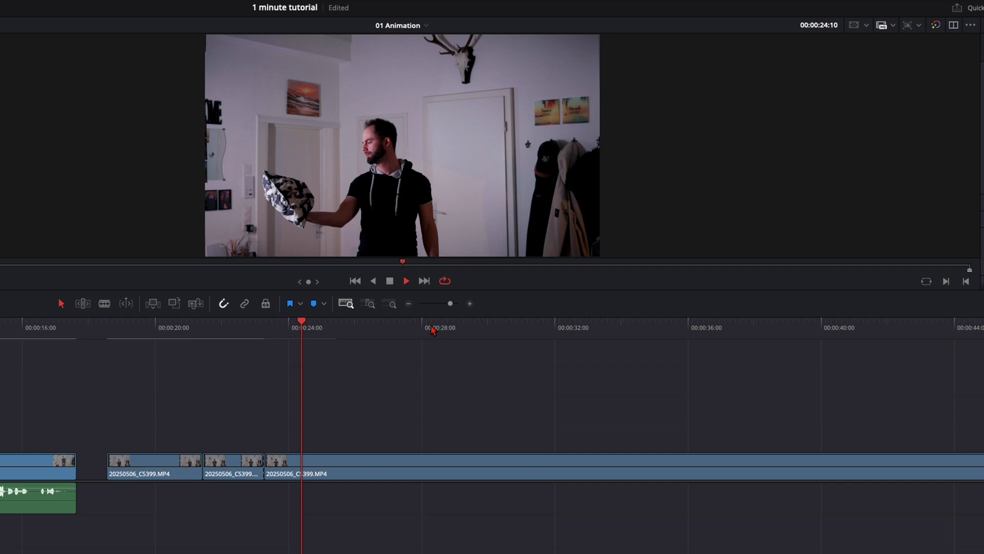
Step: Split at the 25:05 release point and review the footage through about 27:05
click(433, 328)
click(643, 334)
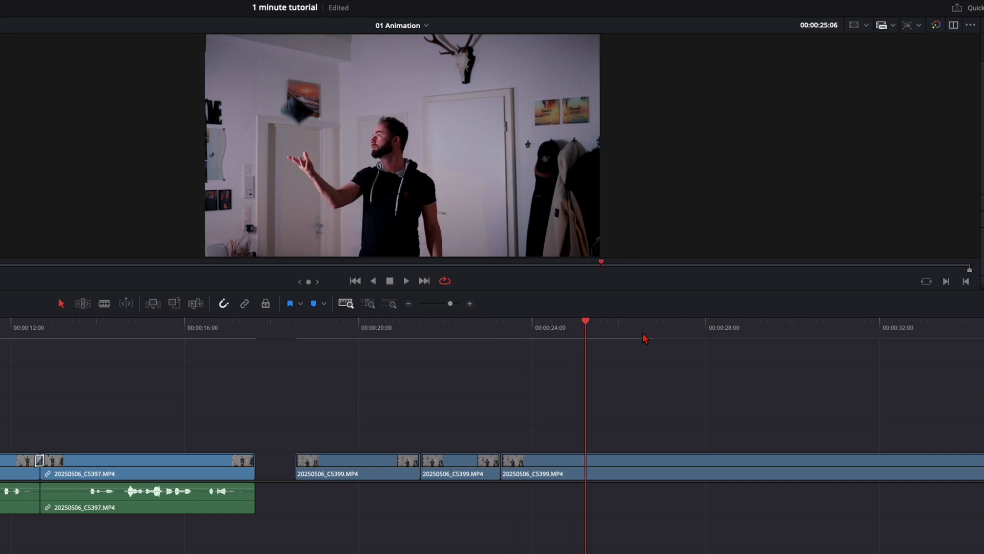
key(ctrl+b)
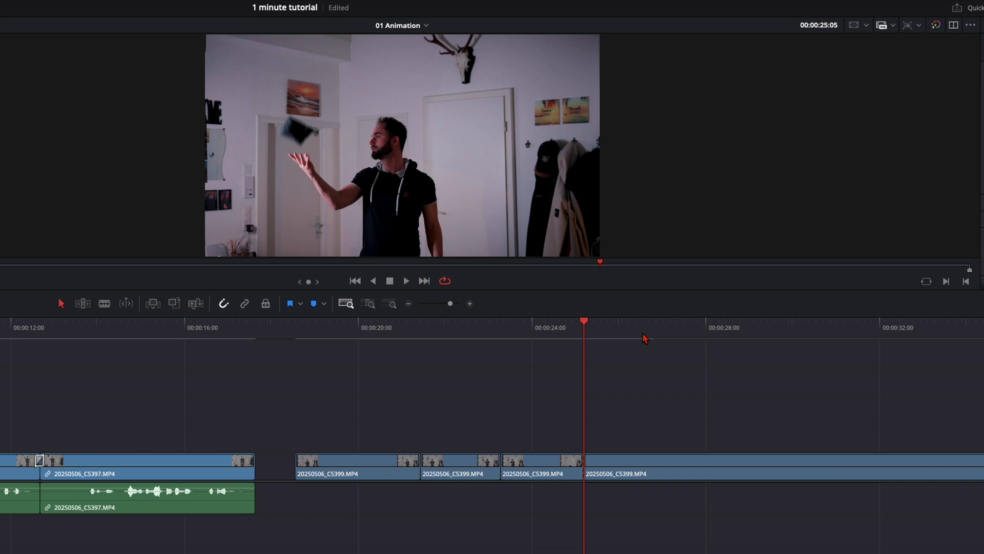
key(space)
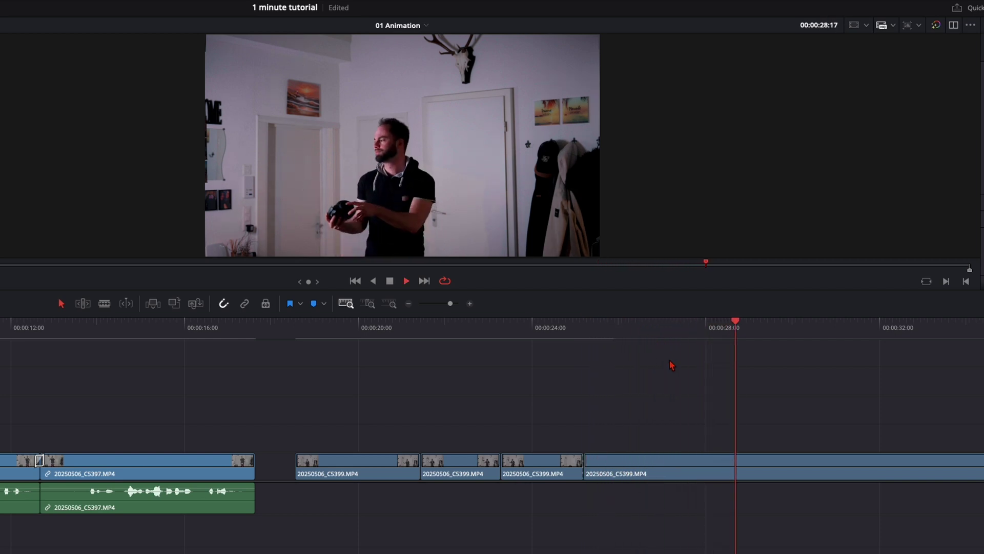
drag(897, 339, 892, 346)
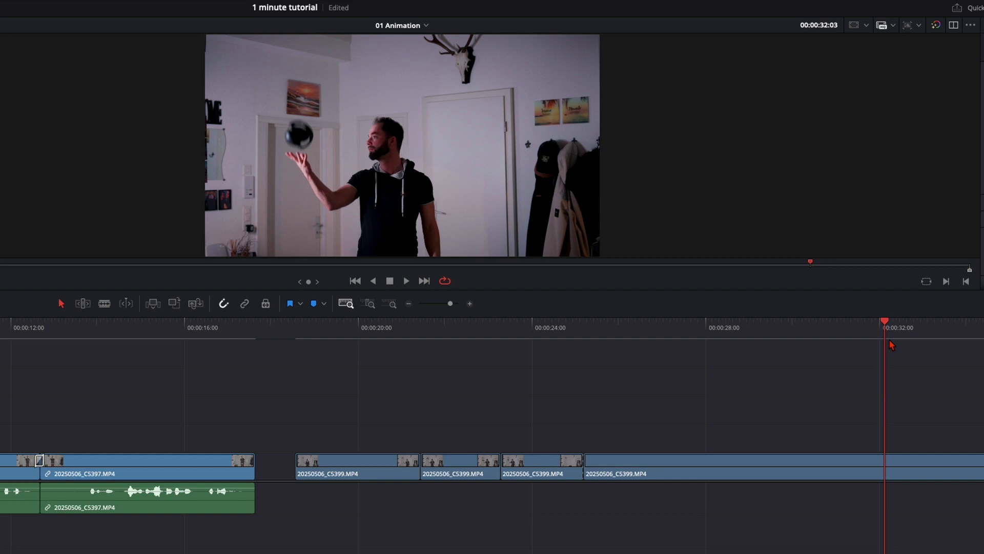
key(alt+l)
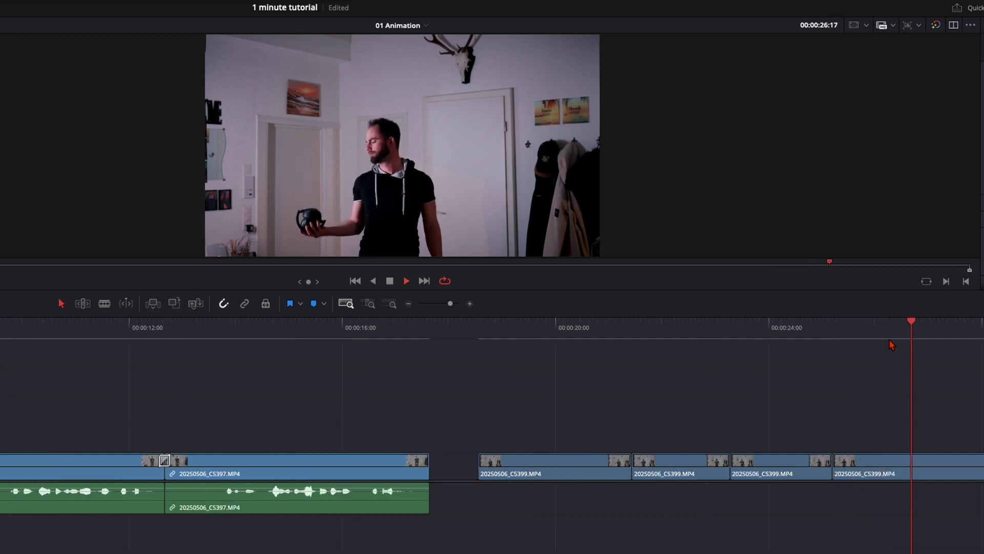
key(space)
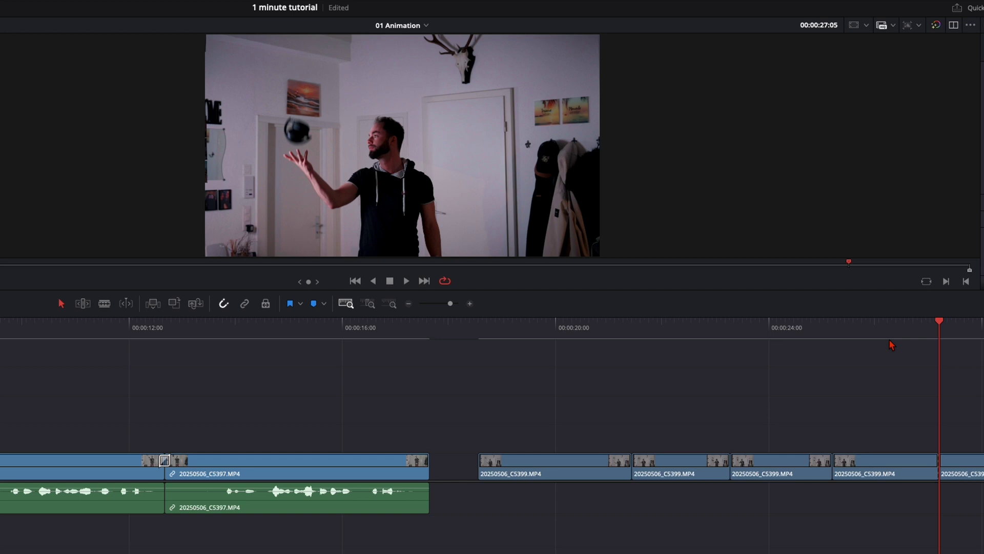
scroll(681, 403, up, 1)
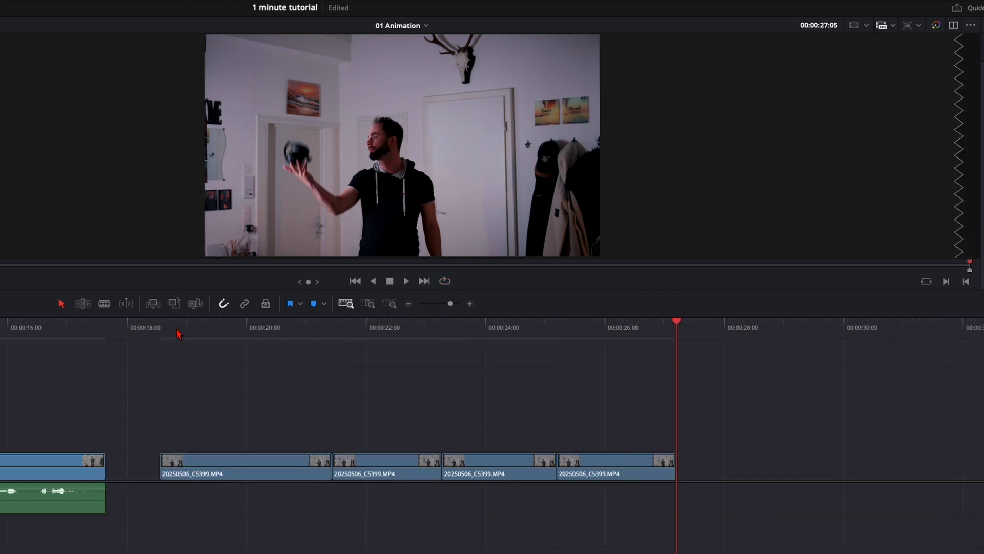
Step: Trim the first C5399 clip to start near 19:00, check playback, then drag it along V1
drag(148, 332, 209, 334)
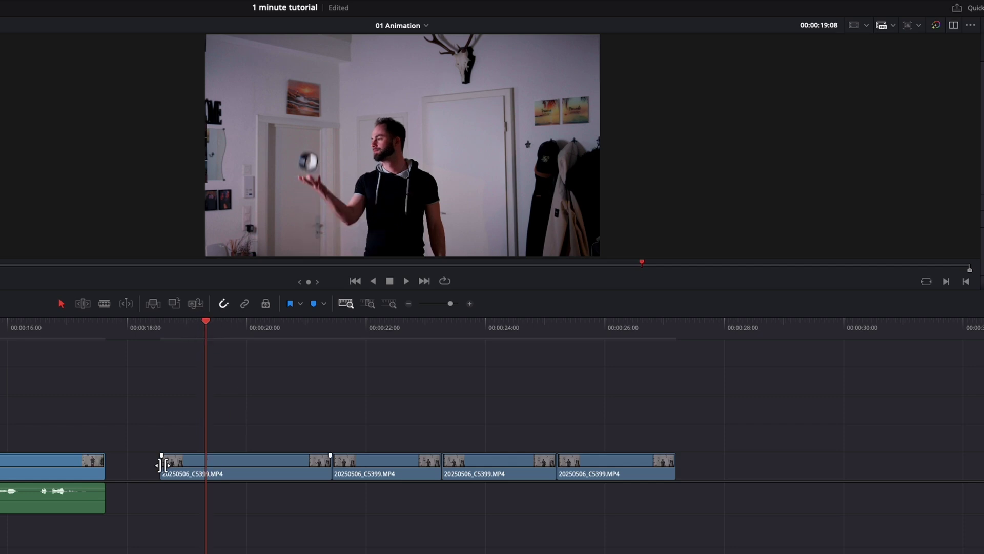
drag(165, 465, 206, 464)
key(space)
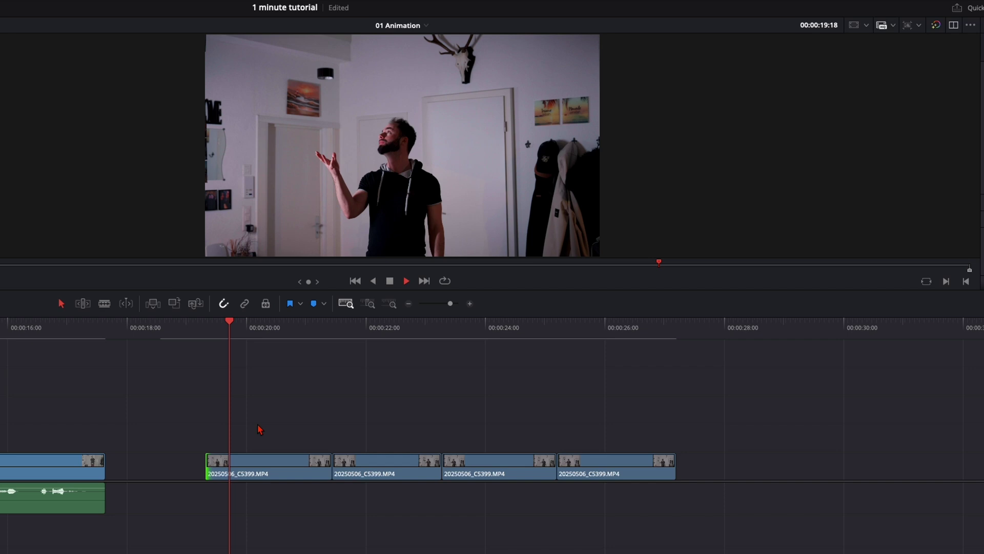
key(space)
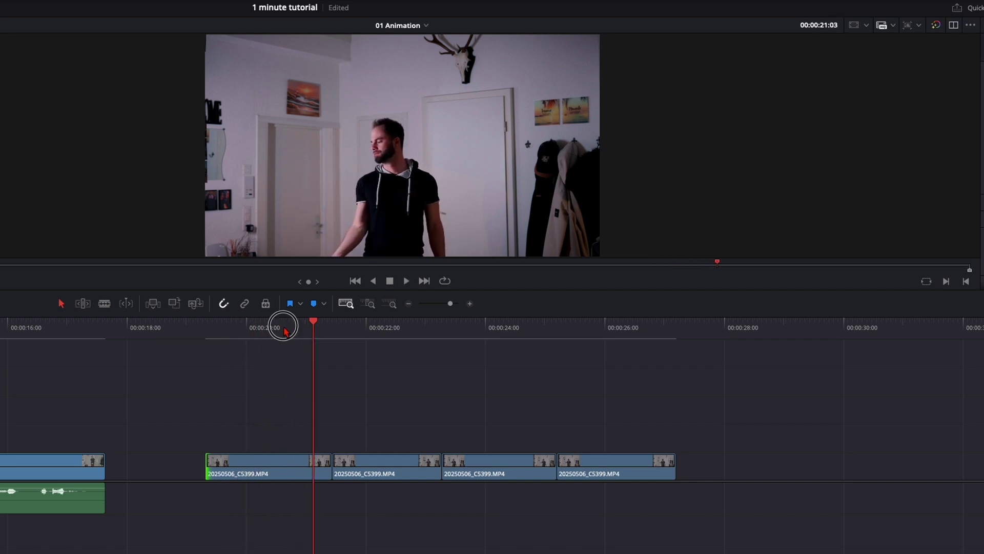
mouse_move(286, 331)
mouse_down()
mouse_move(208, 333)
mouse_move(274, 341)
mouse_up()
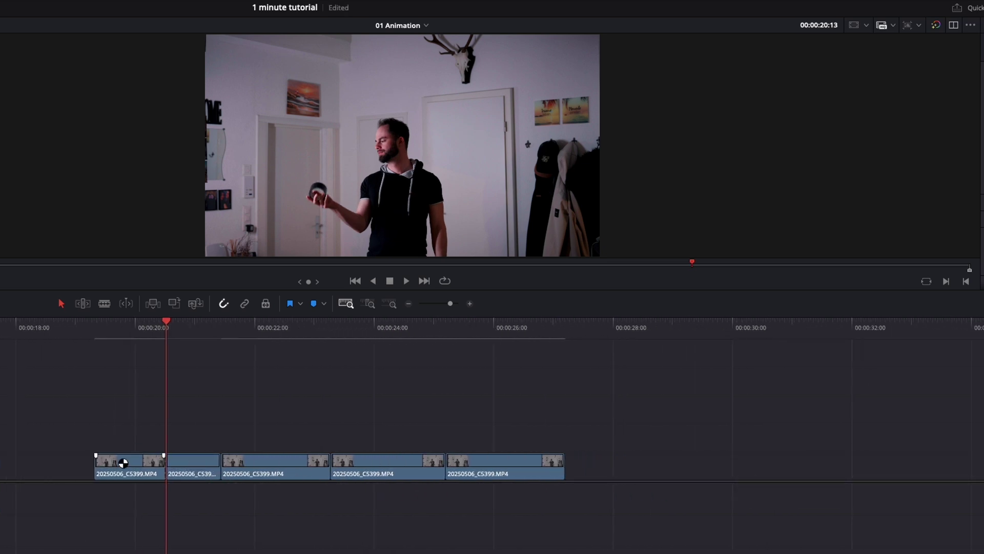
drag(123, 463, 615, 469)
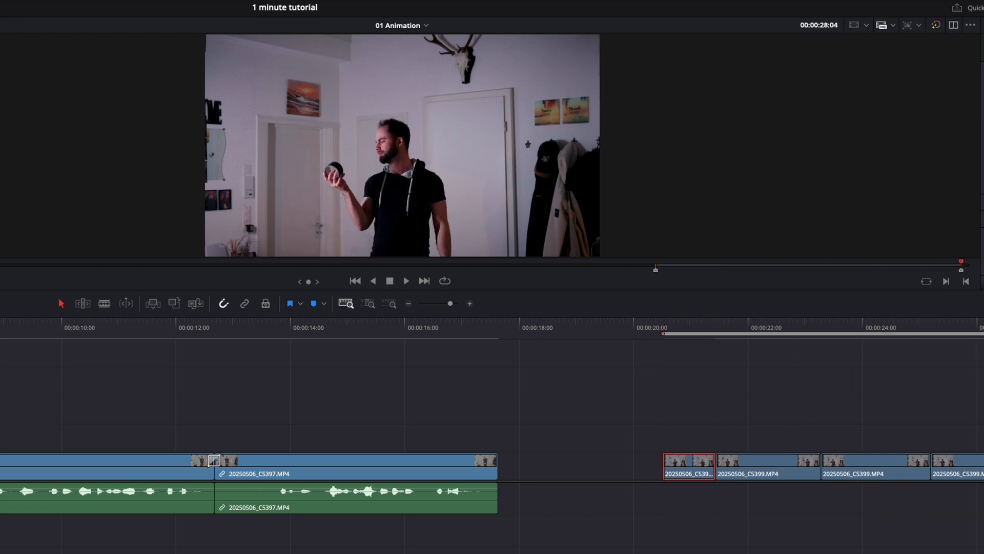
Step: Enable loop playback and play the C5399 throw sequence, stopping at 22:00
click(445, 281)
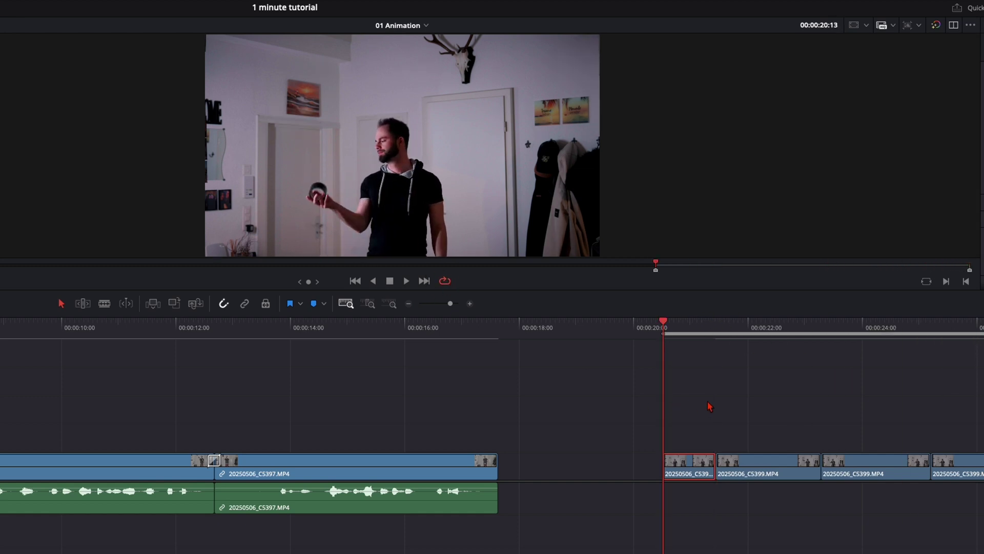
scroll(710, 407, right, 8)
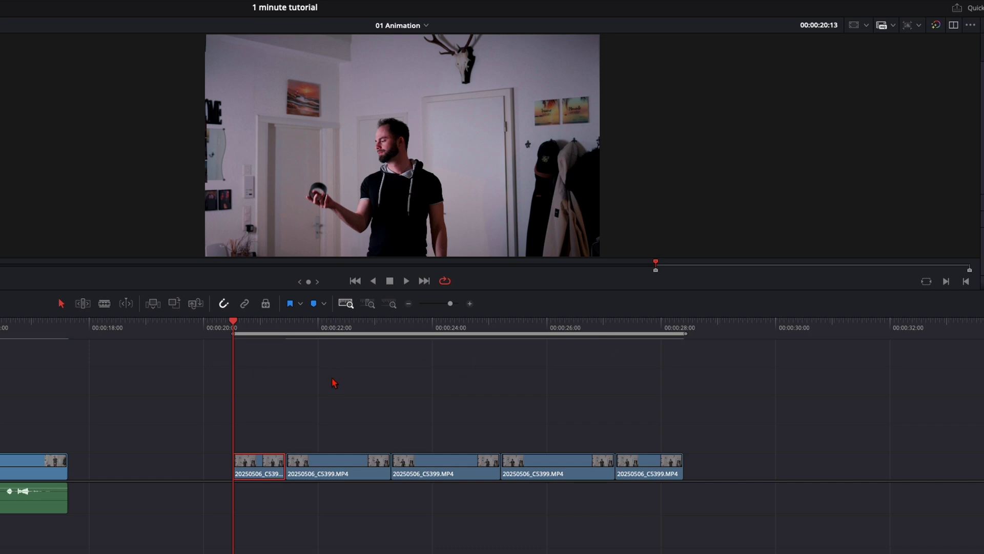
key(space)
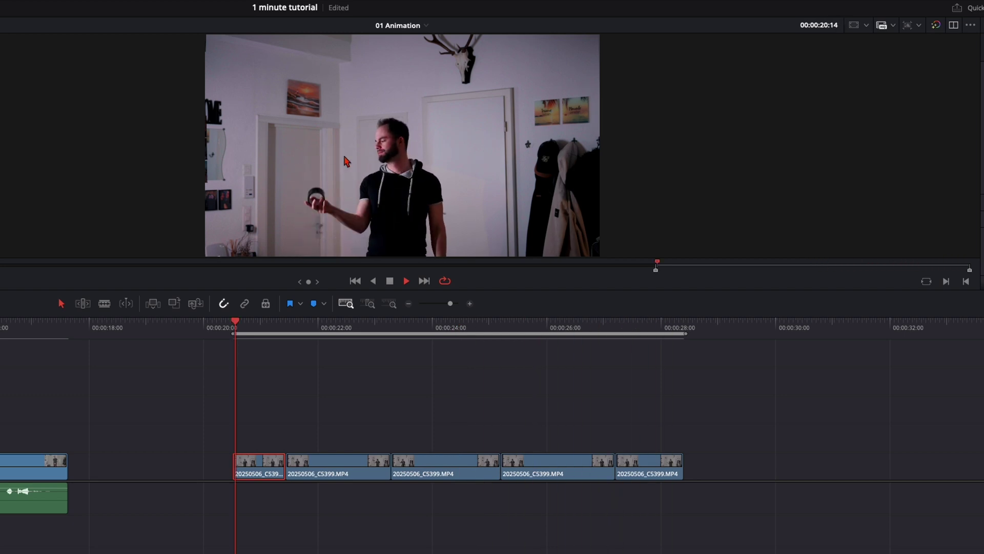
key(space)
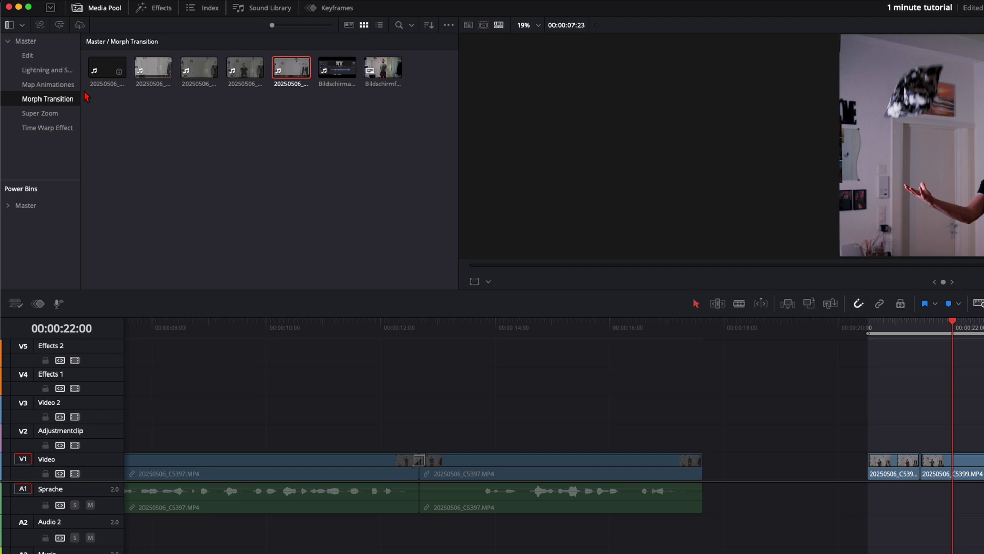
Step: Place Smooth Cut transitions on the first and second cuts between the C5399 clips
click(162, 9)
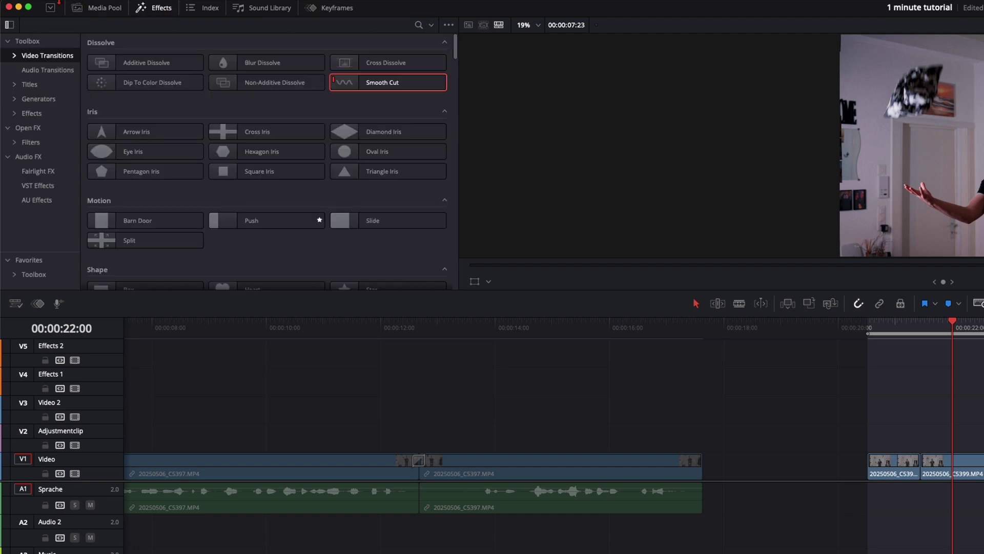
click(55, 8)
scroll(784, 420, down, 3)
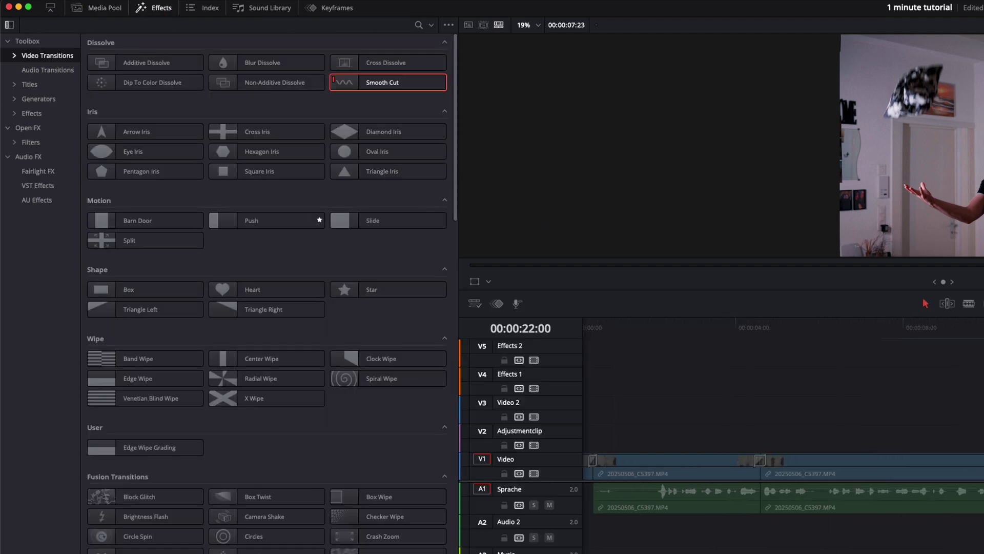
scroll(784, 420, right, 3)
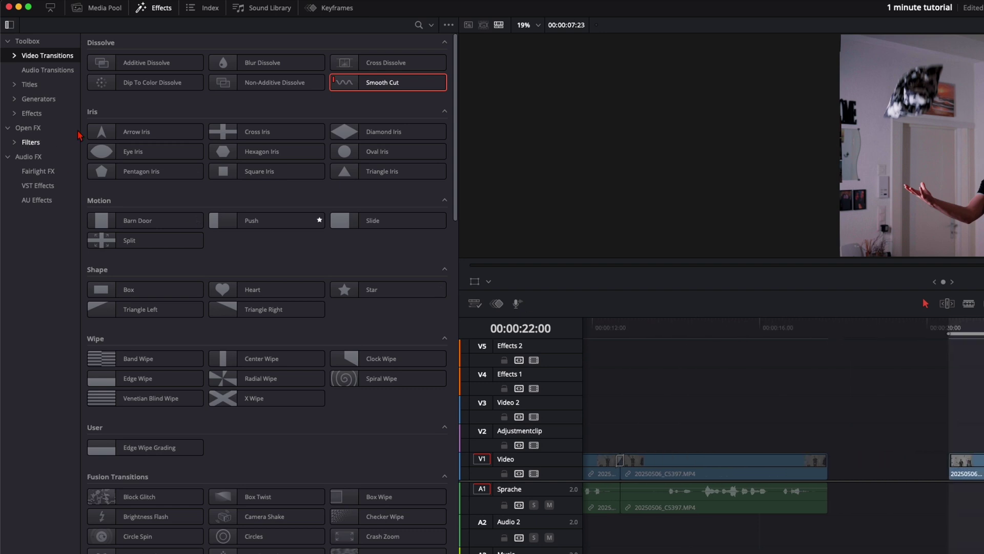
drag(377, 85, 983, 461)
drag(328, 333, 496, 460)
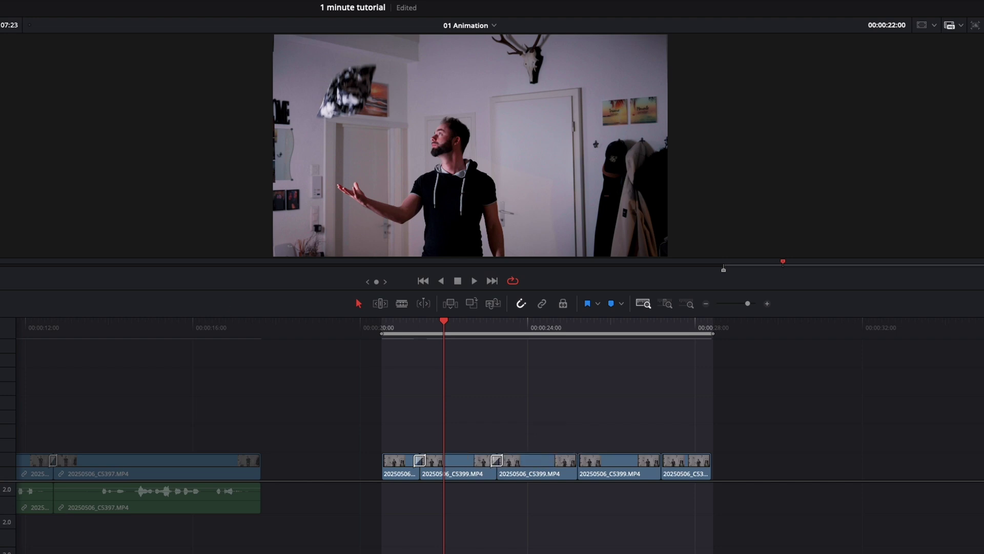
Step: Drop a Smooth Cut onto the cut between the third and fourth C5399 clips
drag(26, 166, 662, 460)
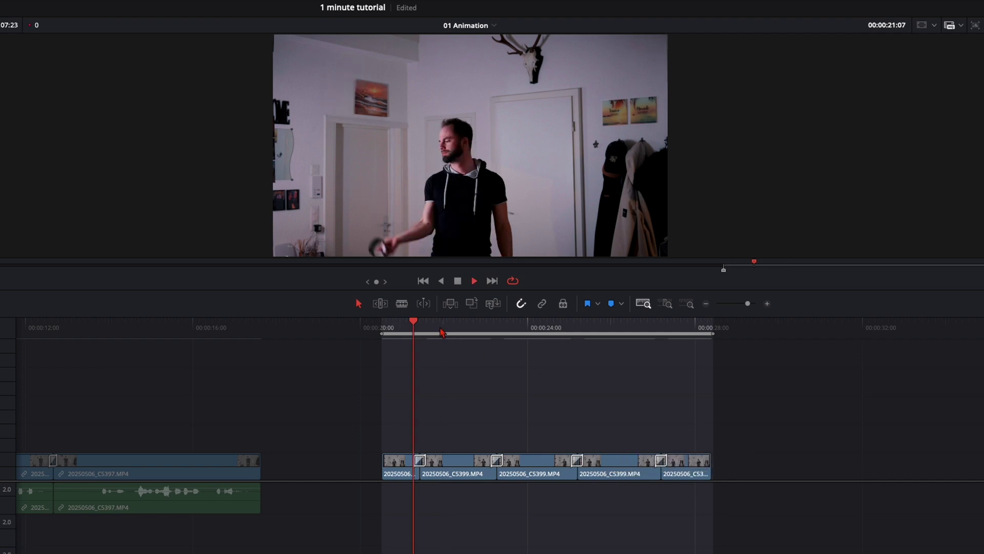